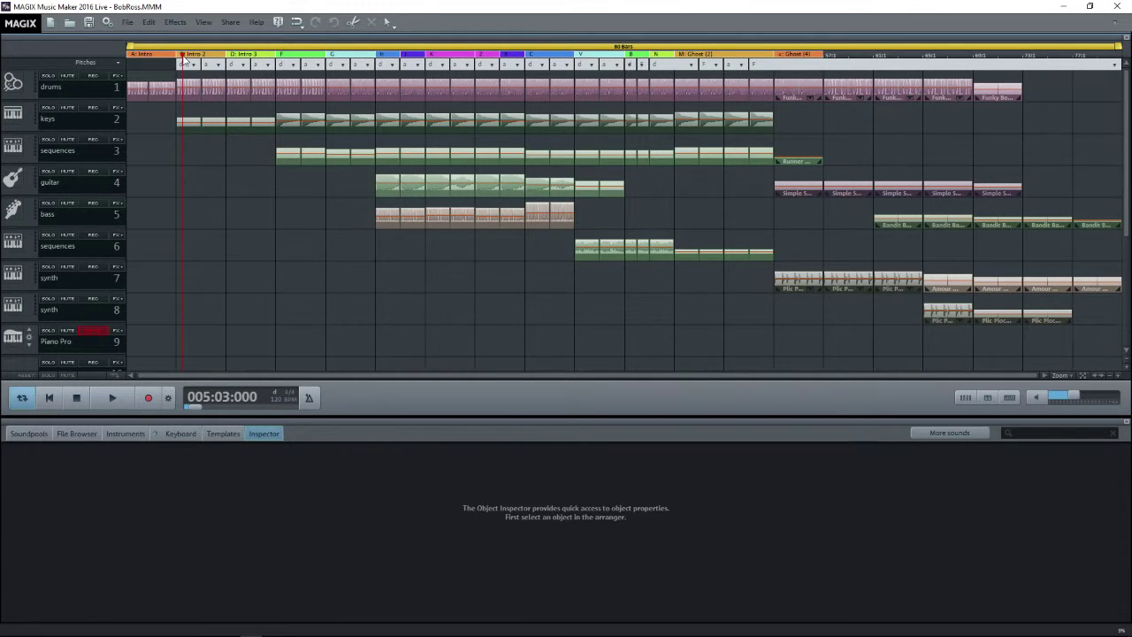
Step: Move the playhead to the start of the song and open the Mastering Suite, placed clear of the first tracks
{"action": "left_click", "coordinate": [135, 62]}
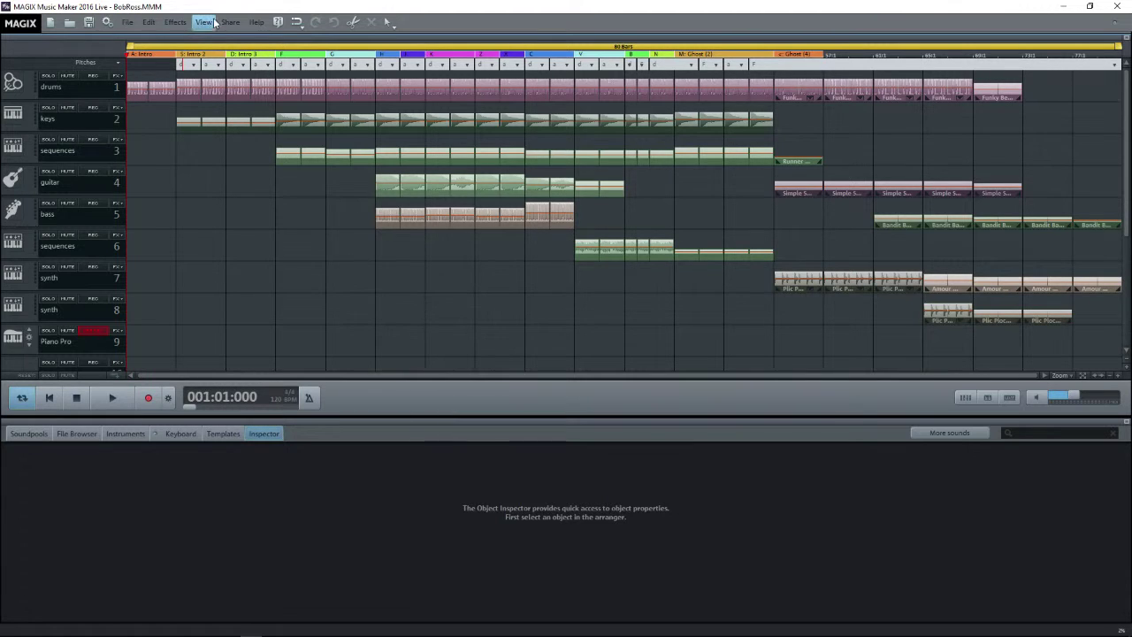
{"action": "left_click", "coordinate": [178, 24]}
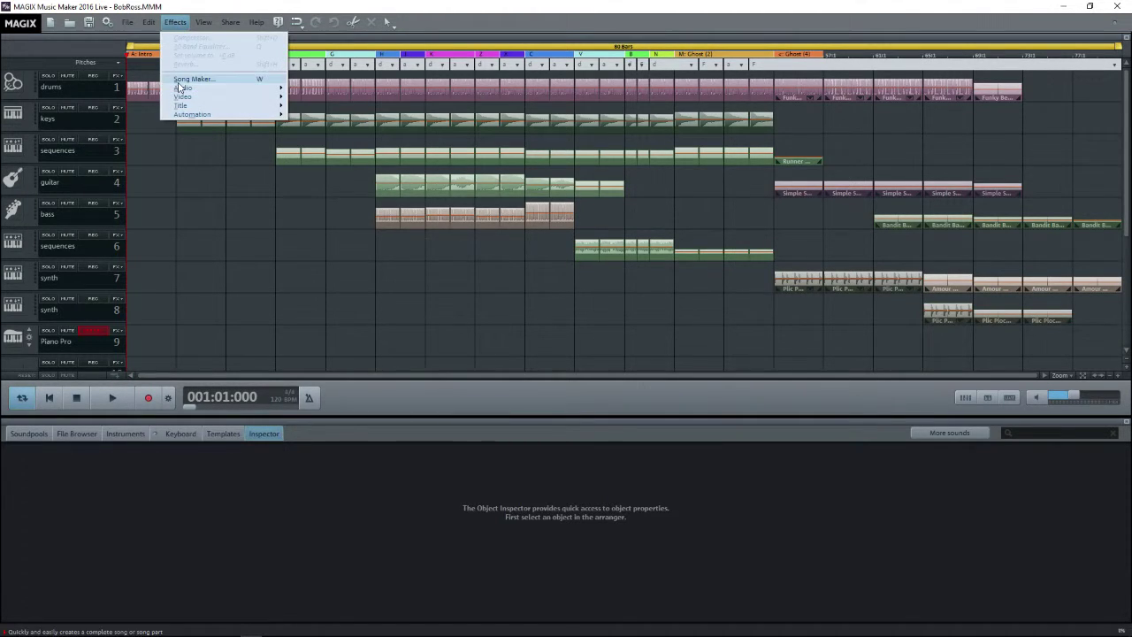
{"action": "mouse_move", "coordinate": [183, 89]}
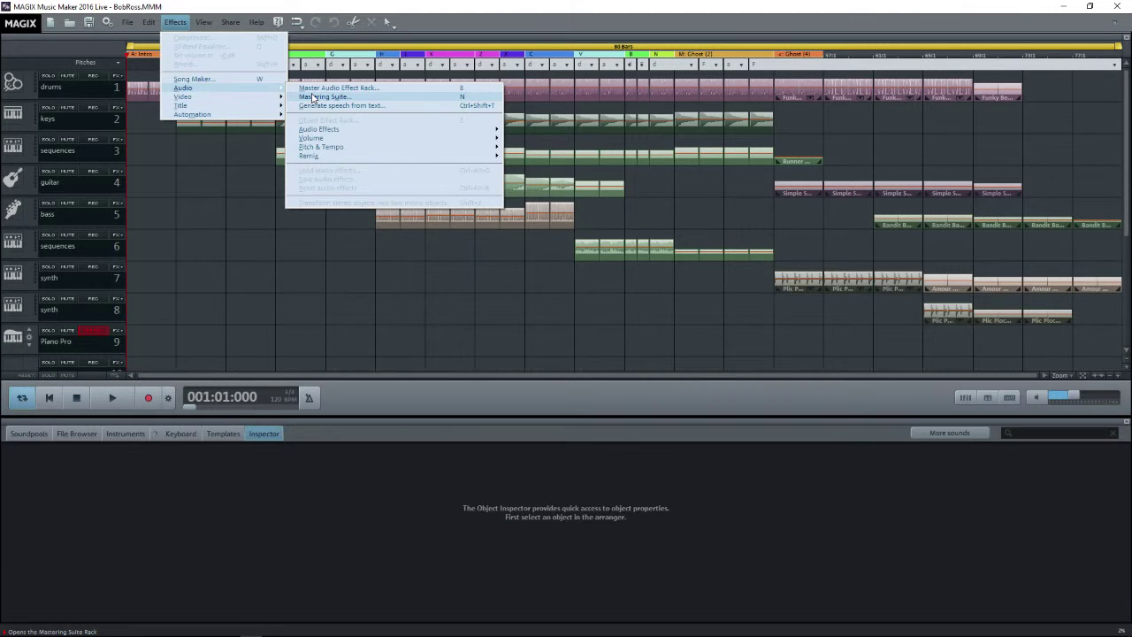
{"action": "left_click", "coordinate": [519, 24]}
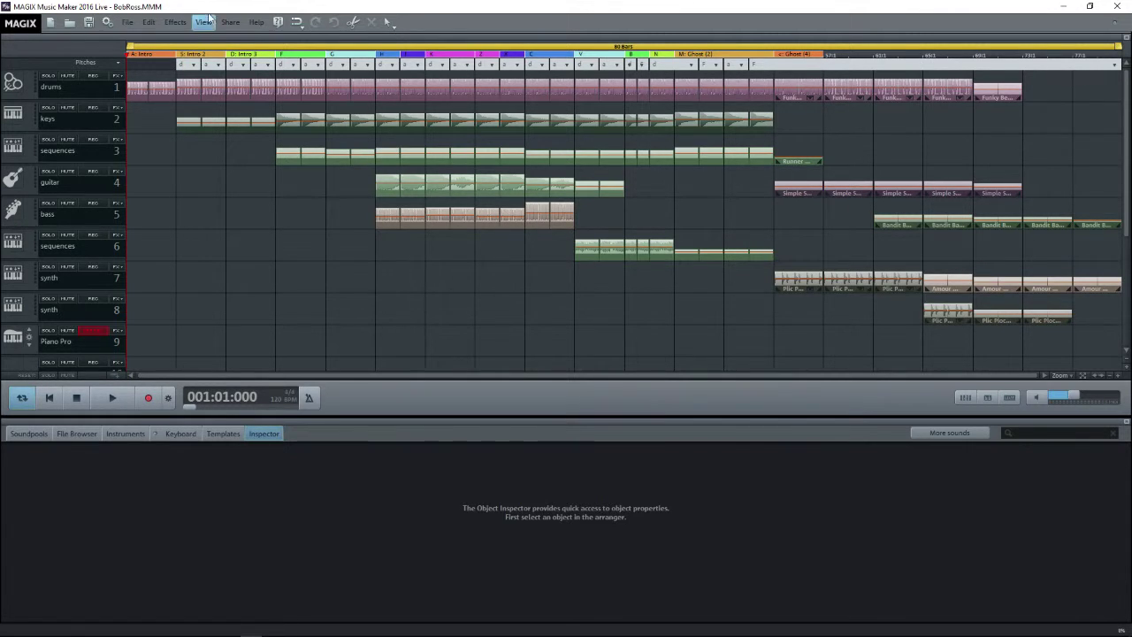
{"action": "left_click", "coordinate": [176, 22]}
{"action": "mouse_move", "coordinate": [209, 89]}
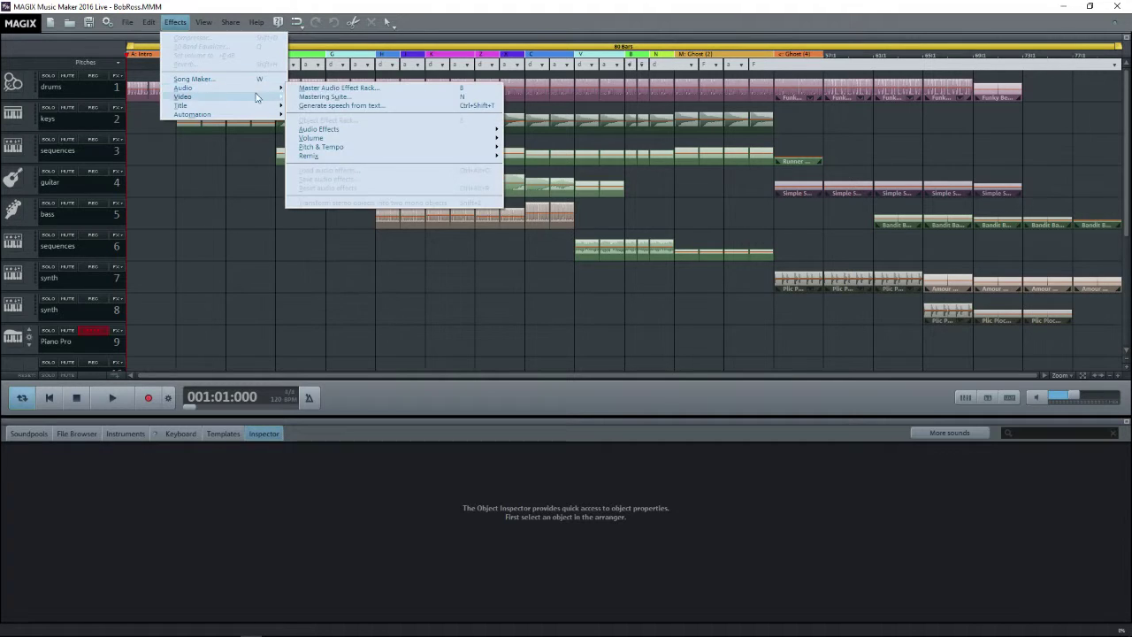
{"action": "left_click", "coordinate": [360, 99]}
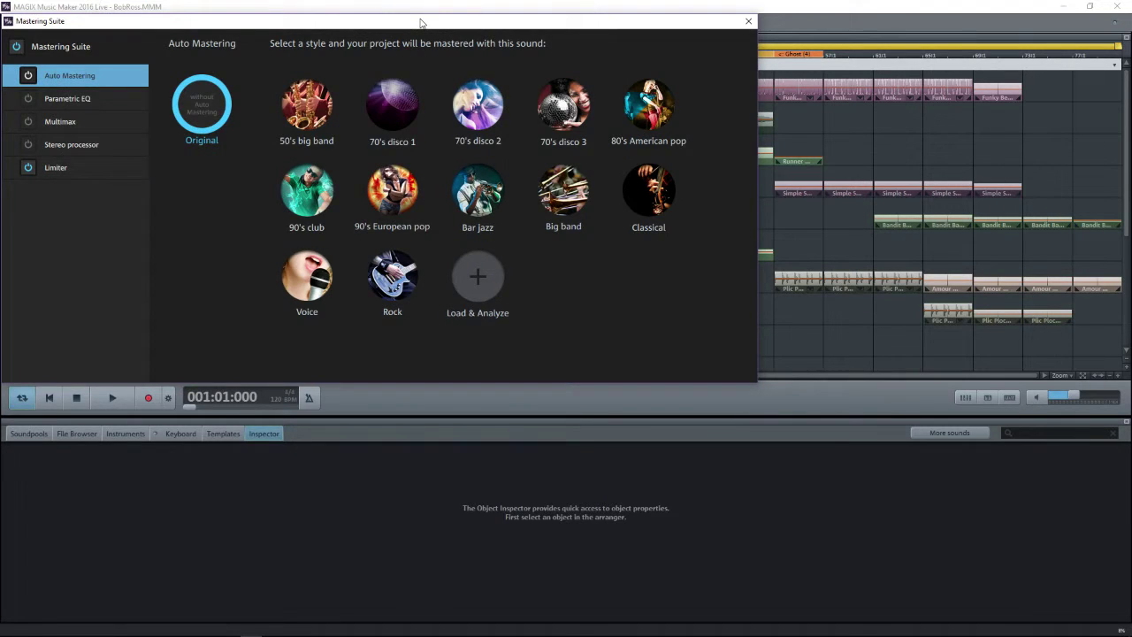
{"action": "left_click_drag", "start_coordinate": [412, 24], "coordinate": [544, 188]}
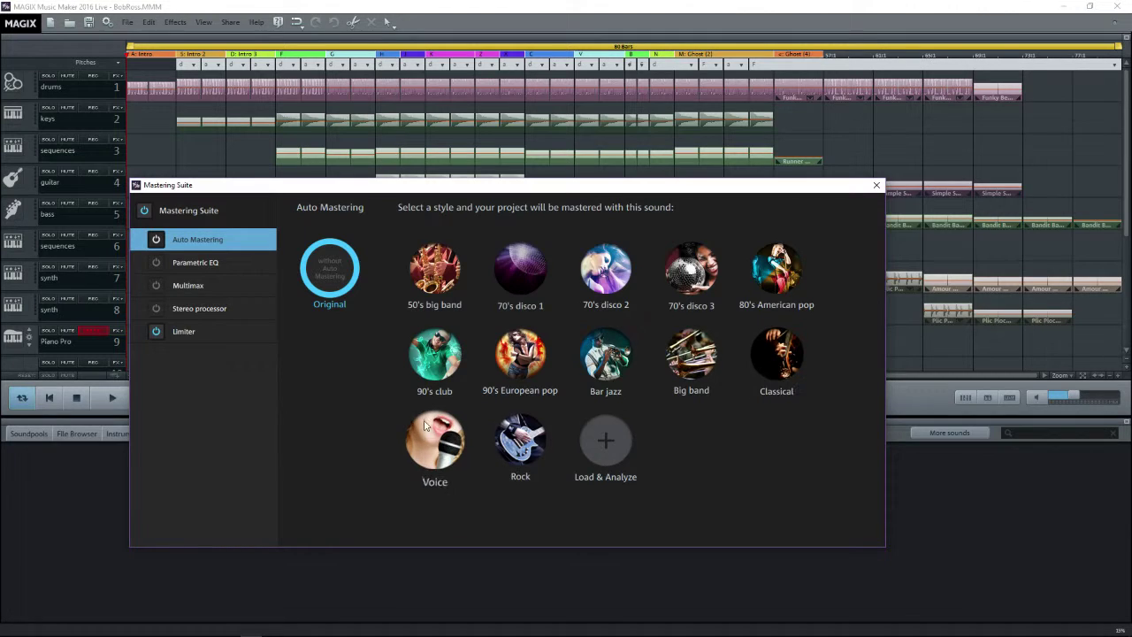
Step: Apply the 90's club Auto Mastering style to the project
{"action": "left_click", "coordinate": [615, 442]}
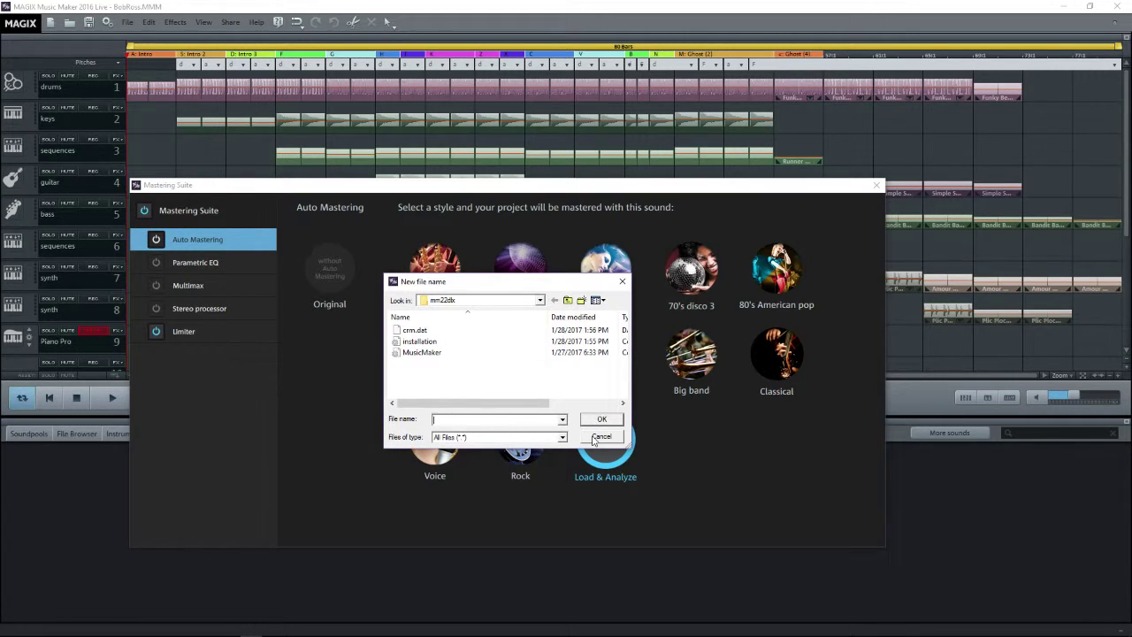
{"action": "left_click", "coordinate": [600, 438]}
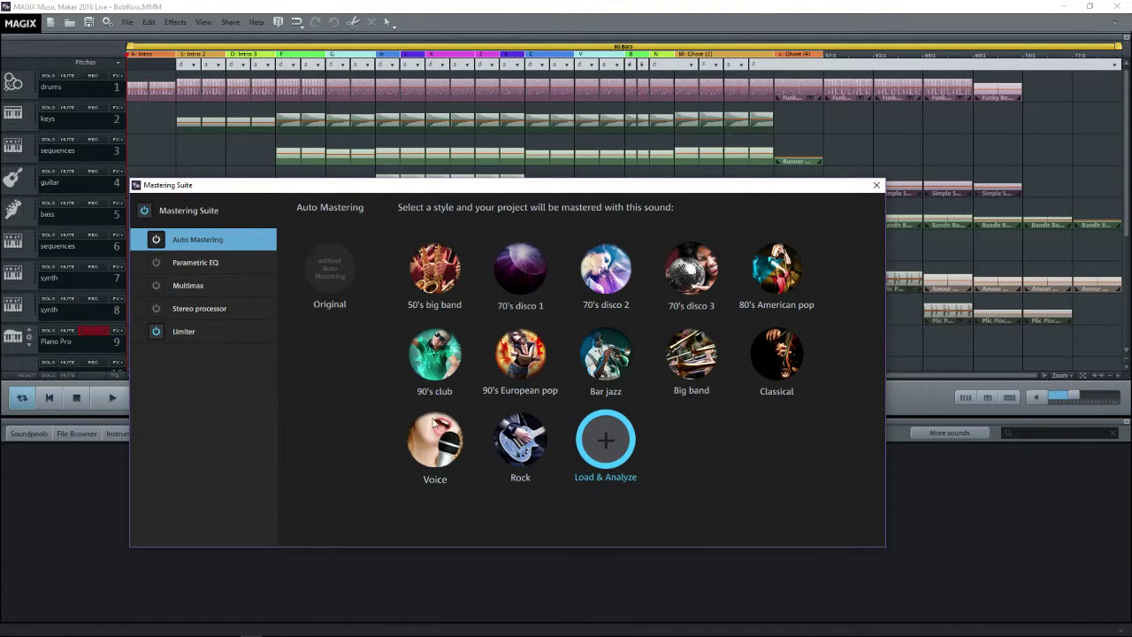
{"action": "left_click", "coordinate": [409, 366]}
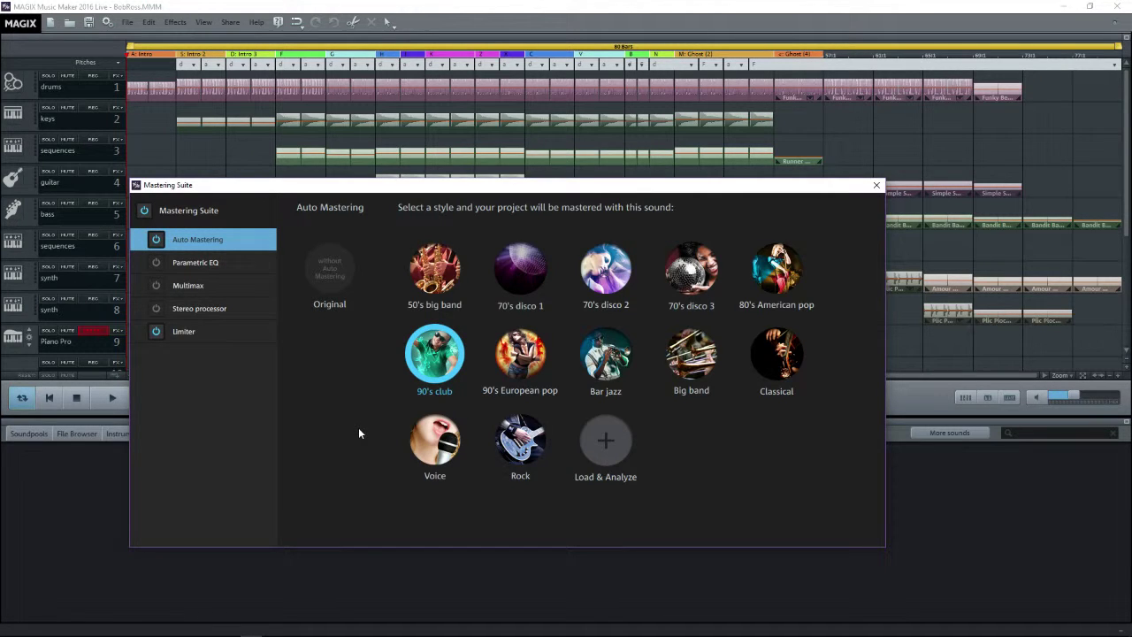
Step: Play the song from the beginning and switch off the Limiter in the Mastering Suite
{"action": "mouse_move", "coordinate": [347, 635]}
{"action": "left_click_drag", "start_coordinate": [625, 188], "coordinate": [708, 90]}
{"action": "left_click", "coordinate": [113, 398]}
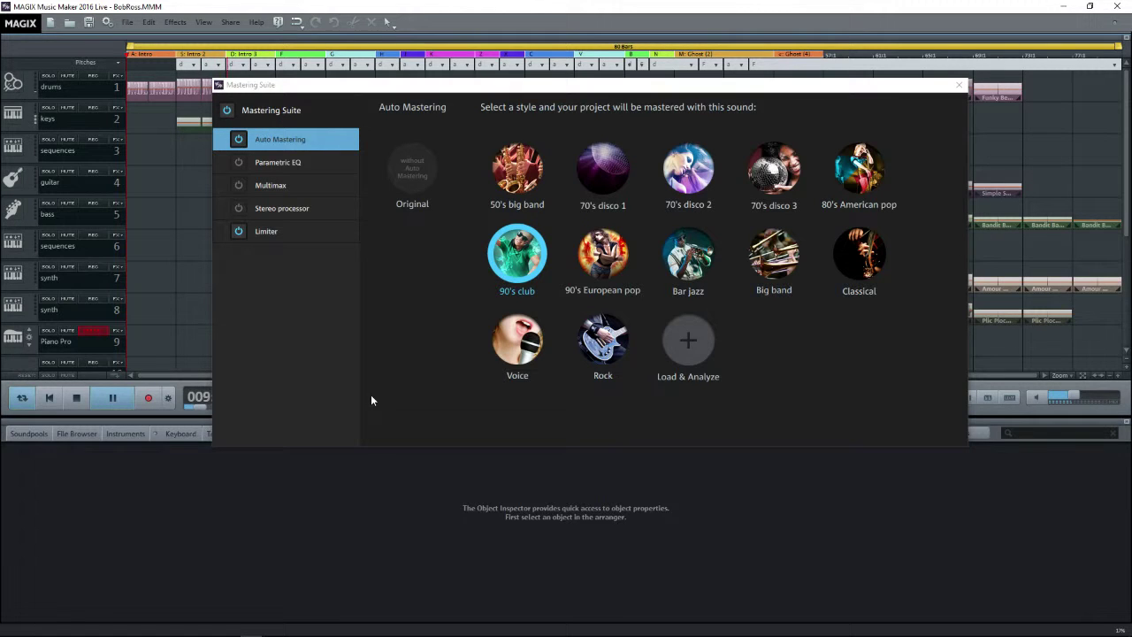
{"action": "left_click", "coordinate": [320, 234]}
{"action": "left_click", "coordinate": [238, 231]}
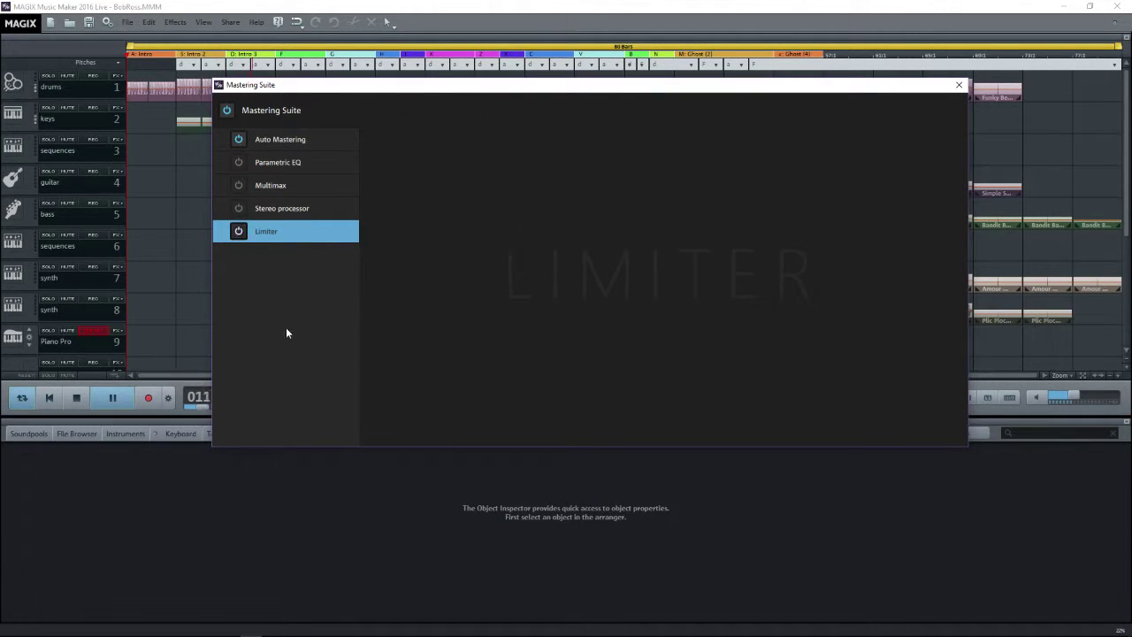
Step: Close the Mastering Suite, then stop playback and return the playhead to the start of the song
{"action": "left_click_drag", "start_coordinate": [441, 97], "coordinate": [448, 236]}
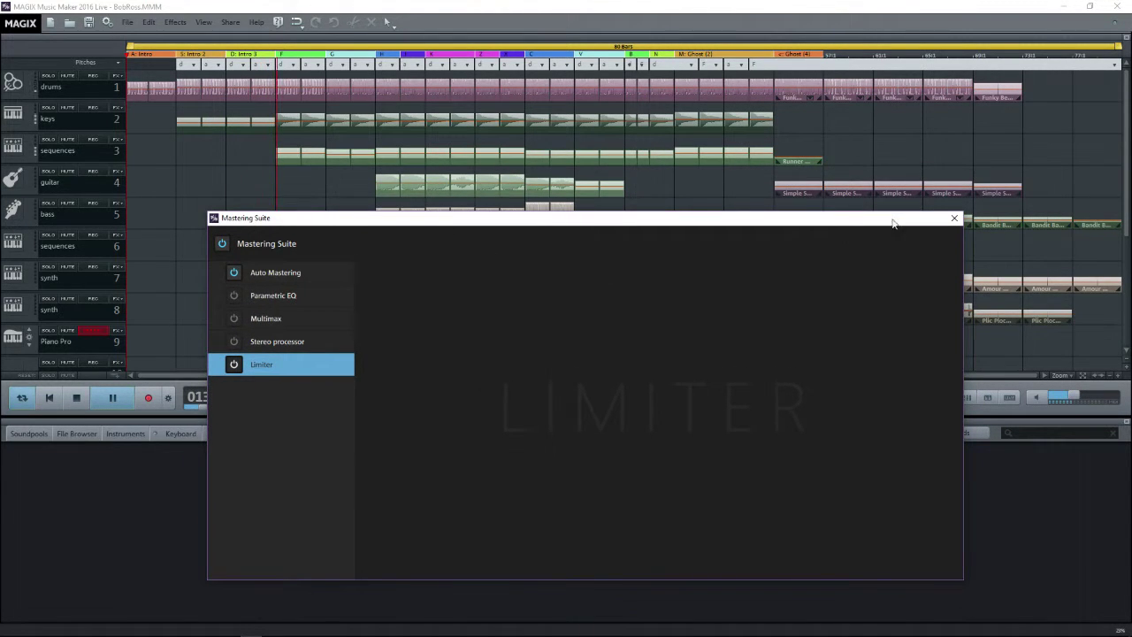
{"action": "left_click", "coordinate": [953, 217]}
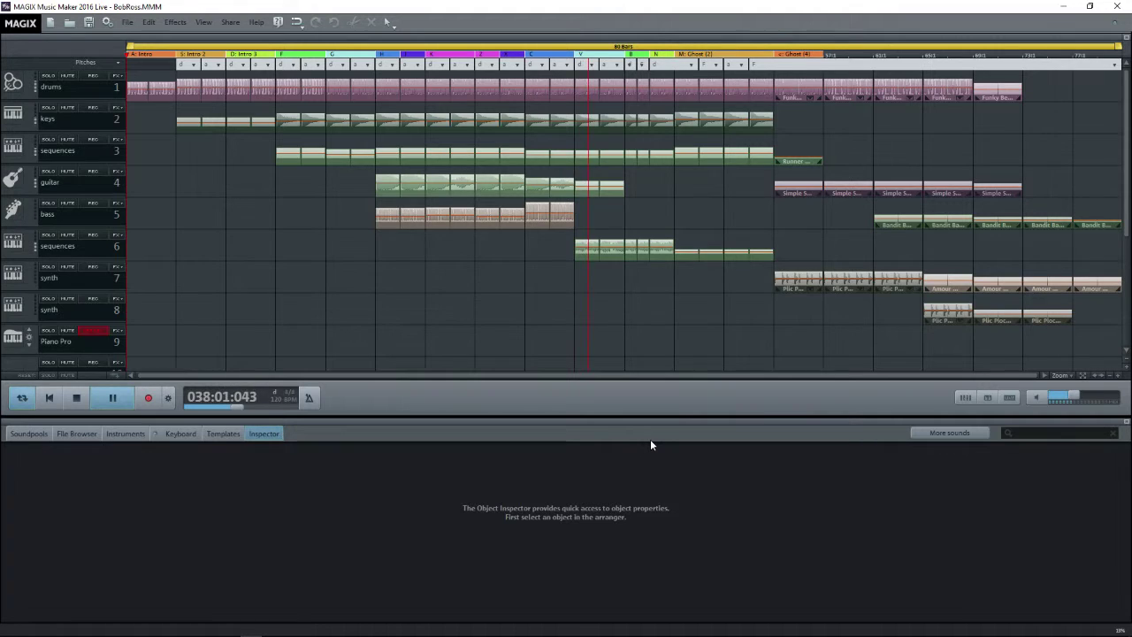
{"action": "left_click", "coordinate": [113, 398]}
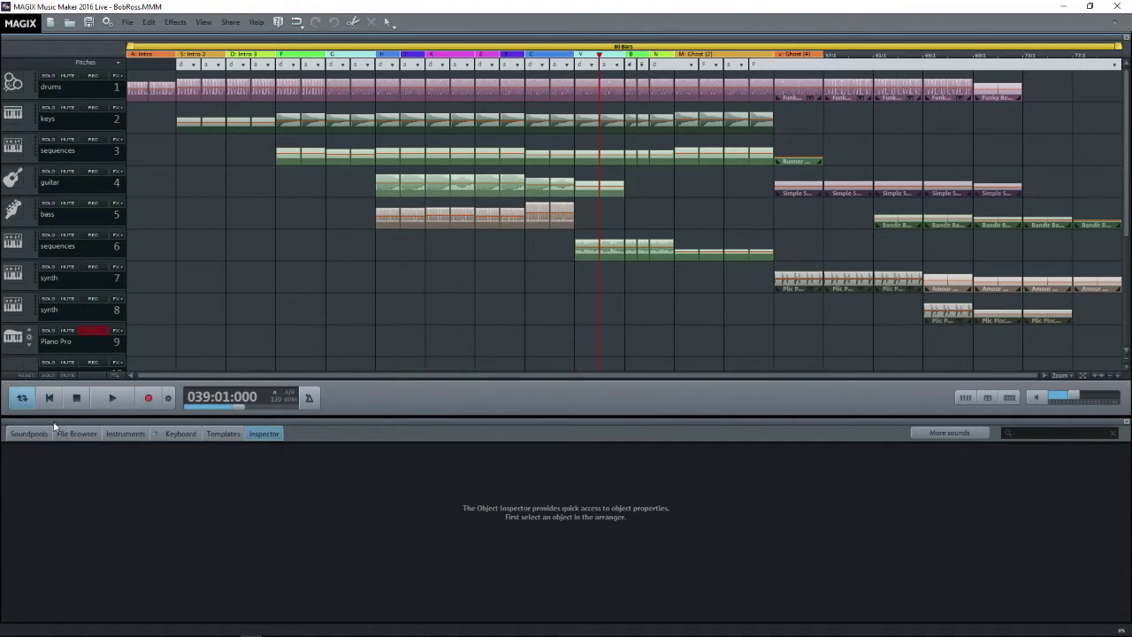
{"action": "left_click", "coordinate": [48, 398]}
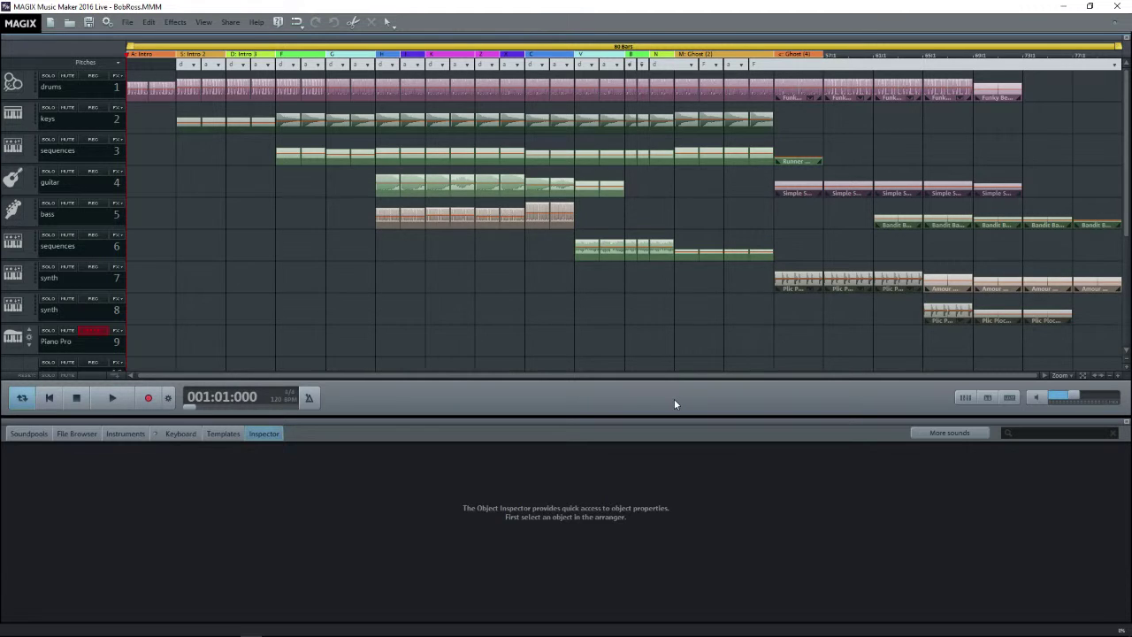
Step: Save the project under the new name BobRossAutoMaster
{"action": "left_click", "coordinate": [128, 23]}
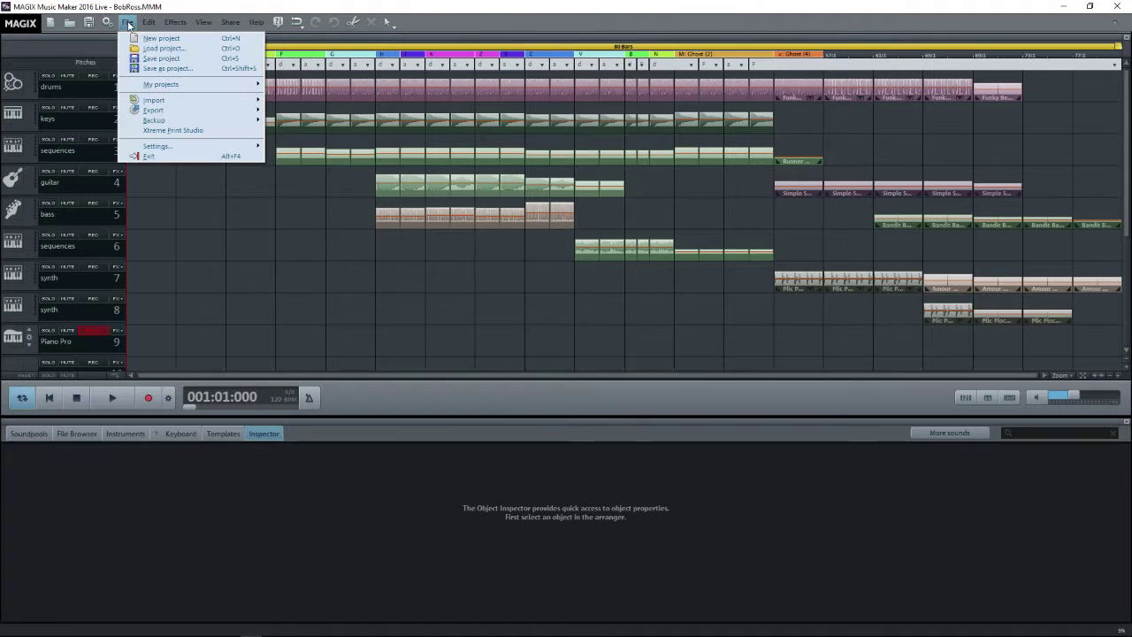
{"action": "left_click", "coordinate": [168, 68]}
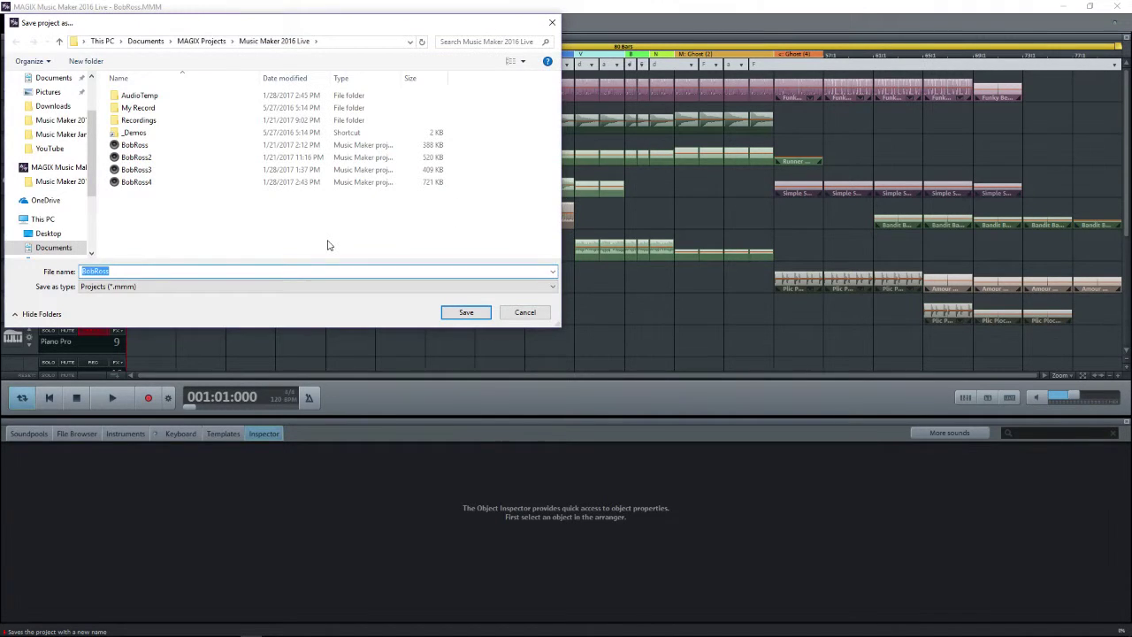
{"action": "key", "text": "Right"}
{"action": "type", "text": "Al"}
{"action": "type", "text": "to"}
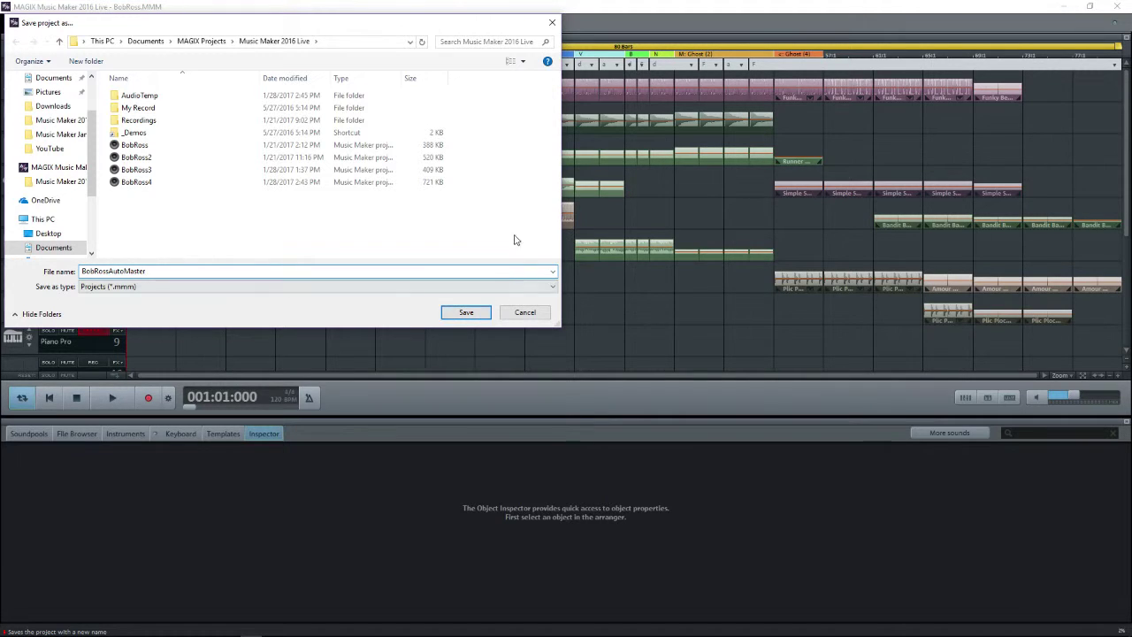
{"action": "left_click", "coordinate": [466, 312]}
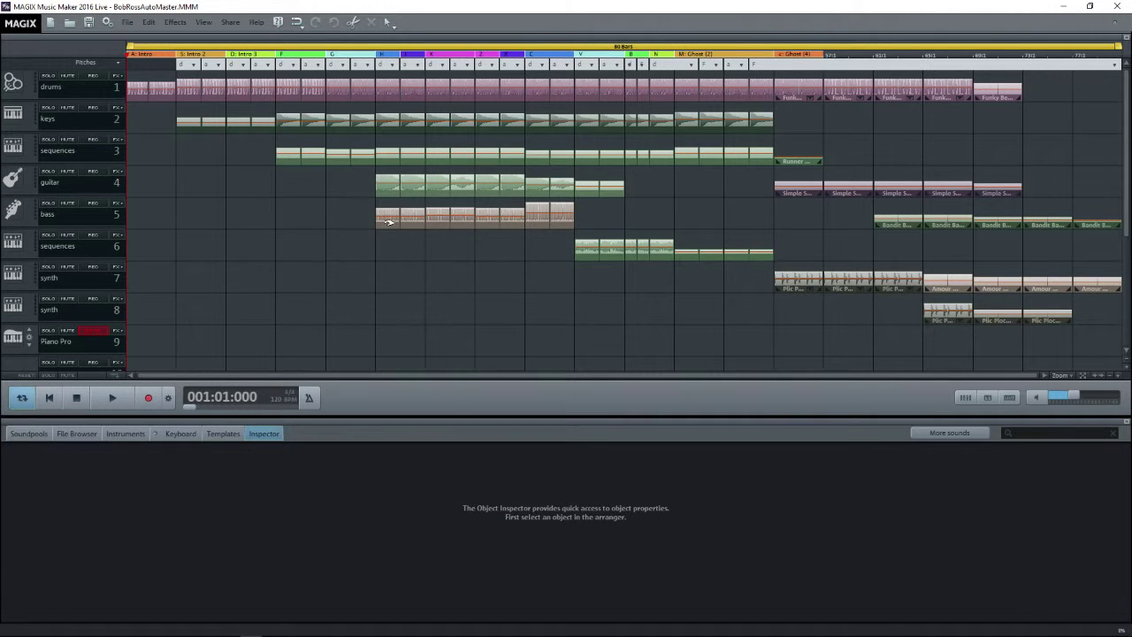
Step: Open the MP3 export settings for the project
{"action": "left_click", "coordinate": [128, 22]}
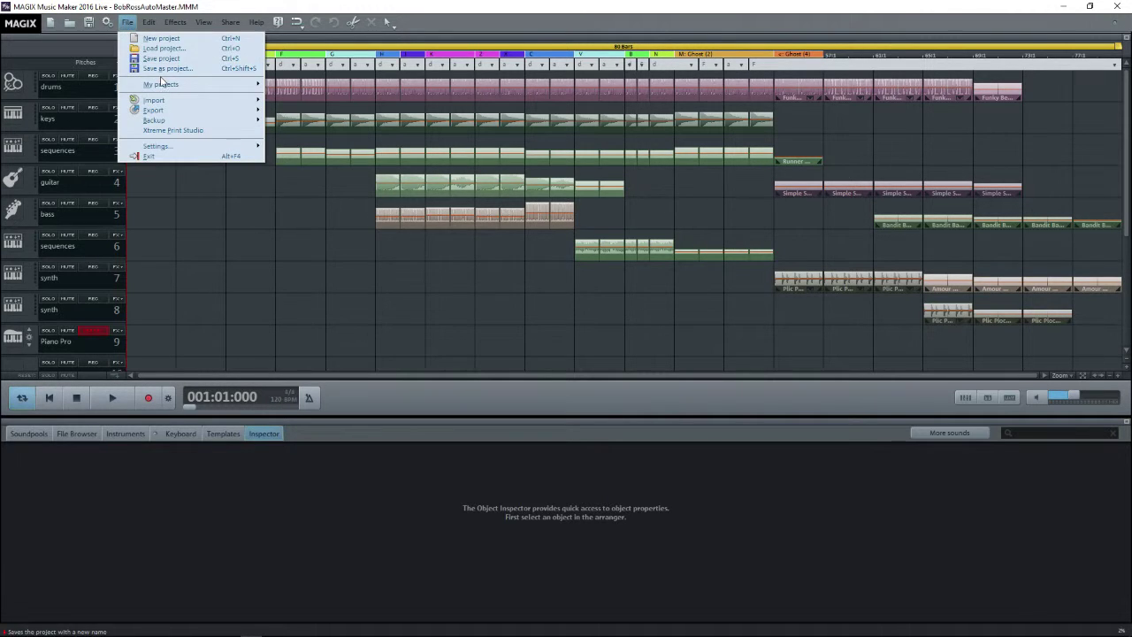
{"action": "mouse_move", "coordinate": [201, 112]}
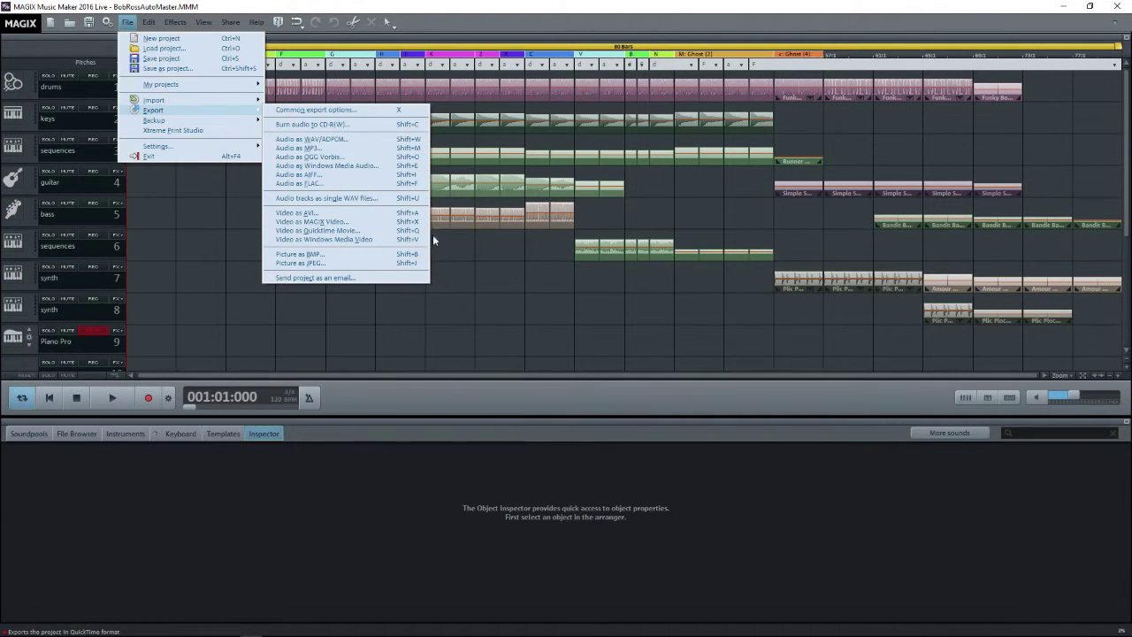
{"action": "left_click", "coordinate": [372, 152]}
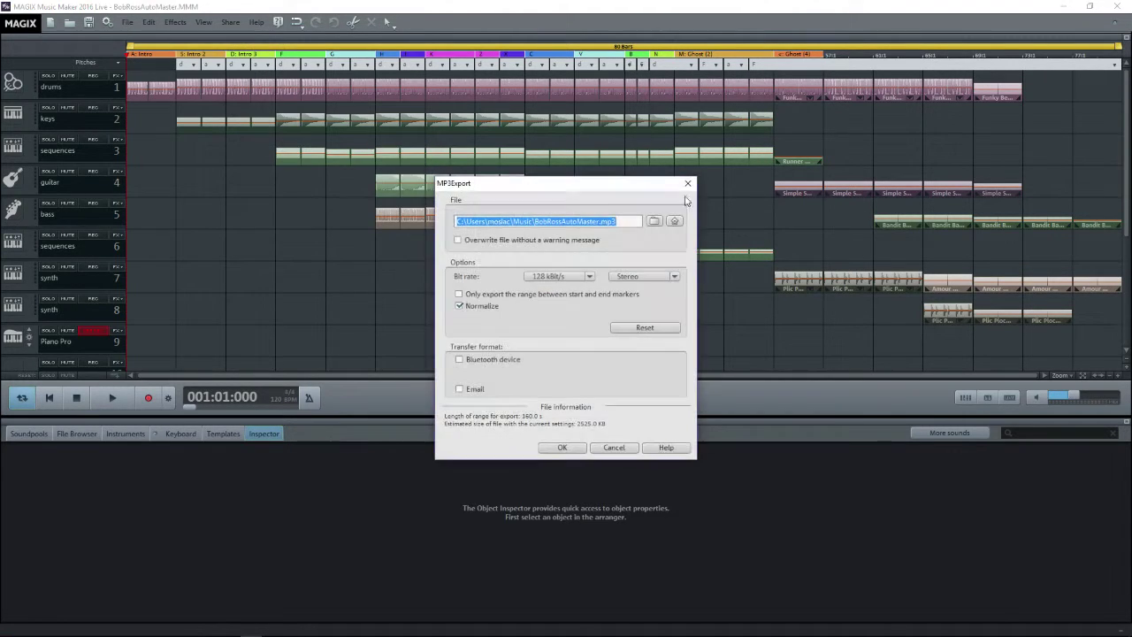
Step: Set the MP3 export bit rate to 320 kBit/s
{"action": "left_click", "coordinate": [589, 278]}
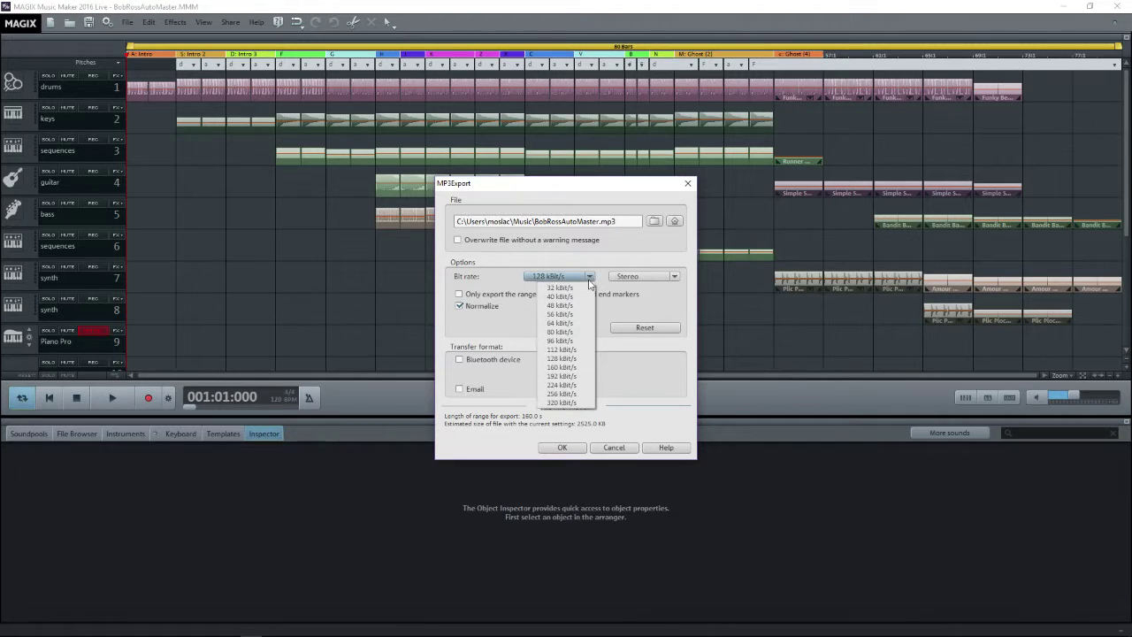
{"action": "left_click", "coordinate": [665, 306]}
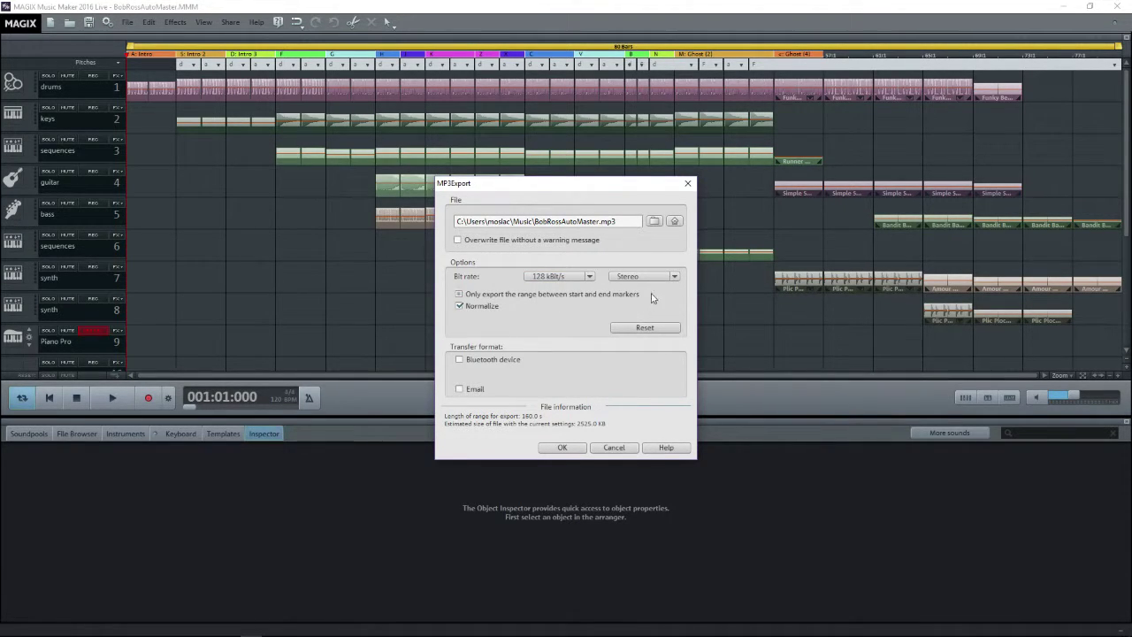
{"action": "left_click", "coordinate": [460, 390]}
{"action": "left_click", "coordinate": [596, 277]}
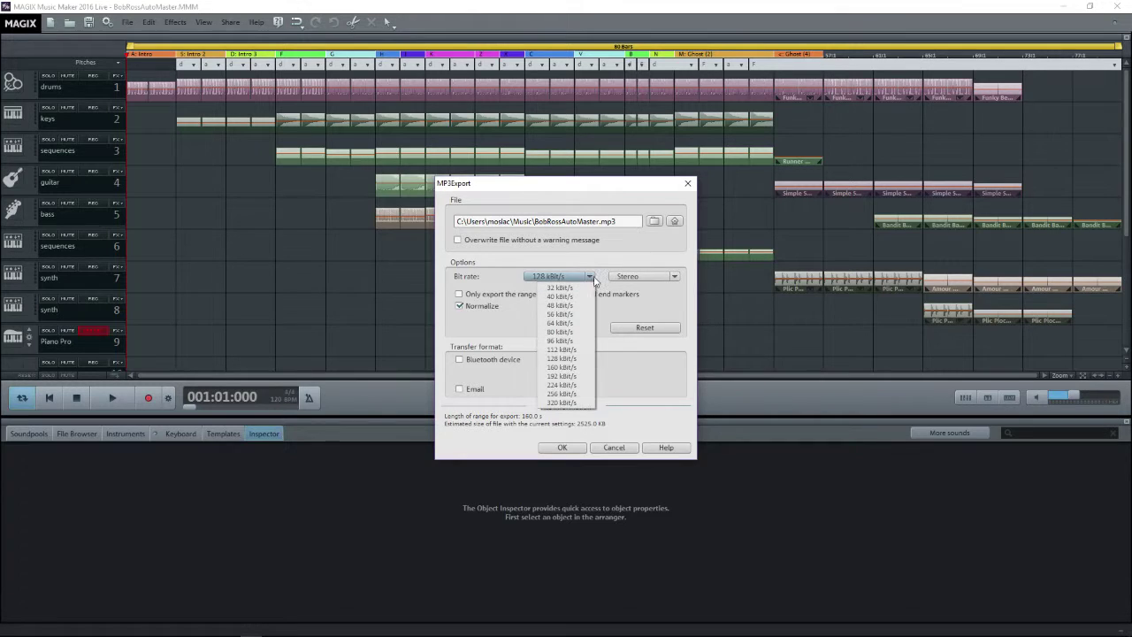
{"action": "left_click", "coordinate": [557, 405]}
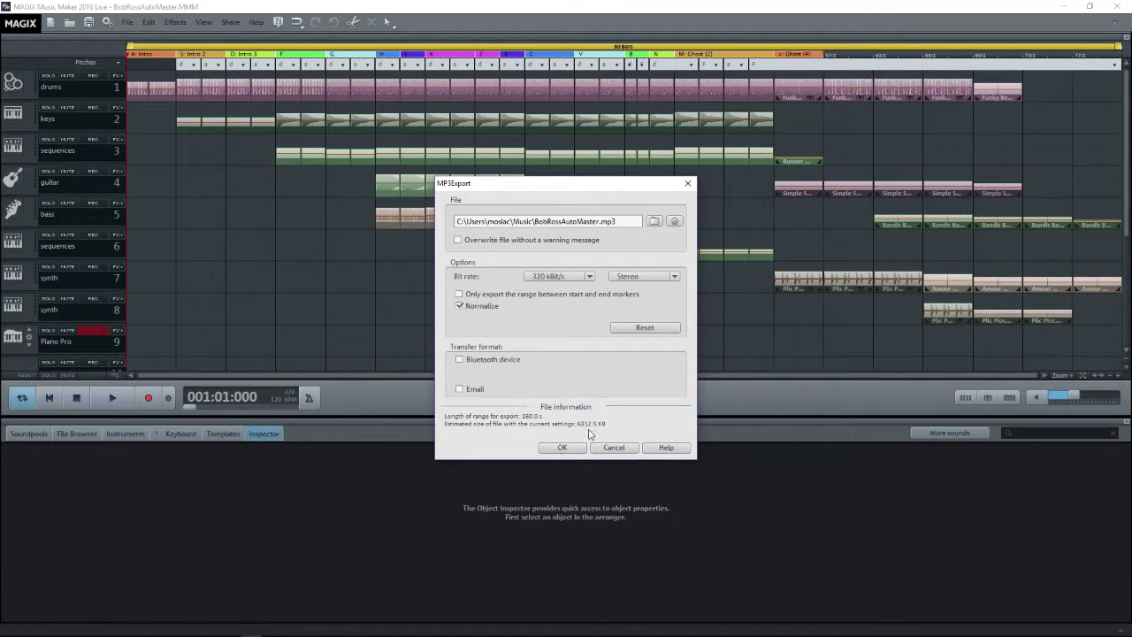
Step: Set the bit rate to 192 kBit/s and export the song as BobRossAutoMaster.mp3
{"action": "left_click", "coordinate": [588, 277]}
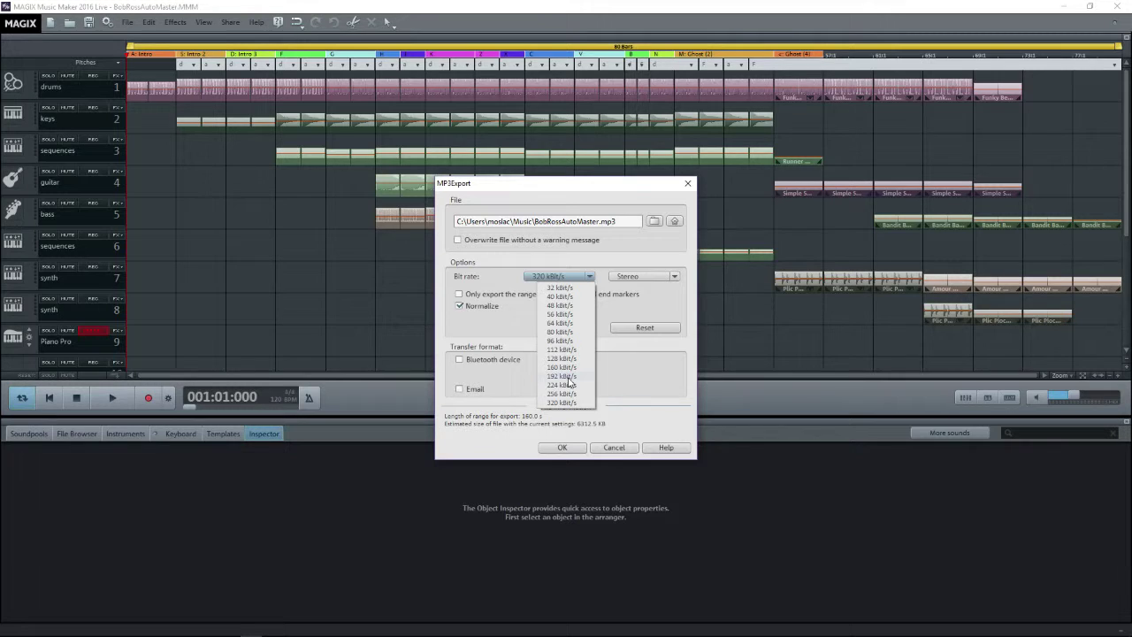
{"action": "left_click", "coordinate": [568, 377]}
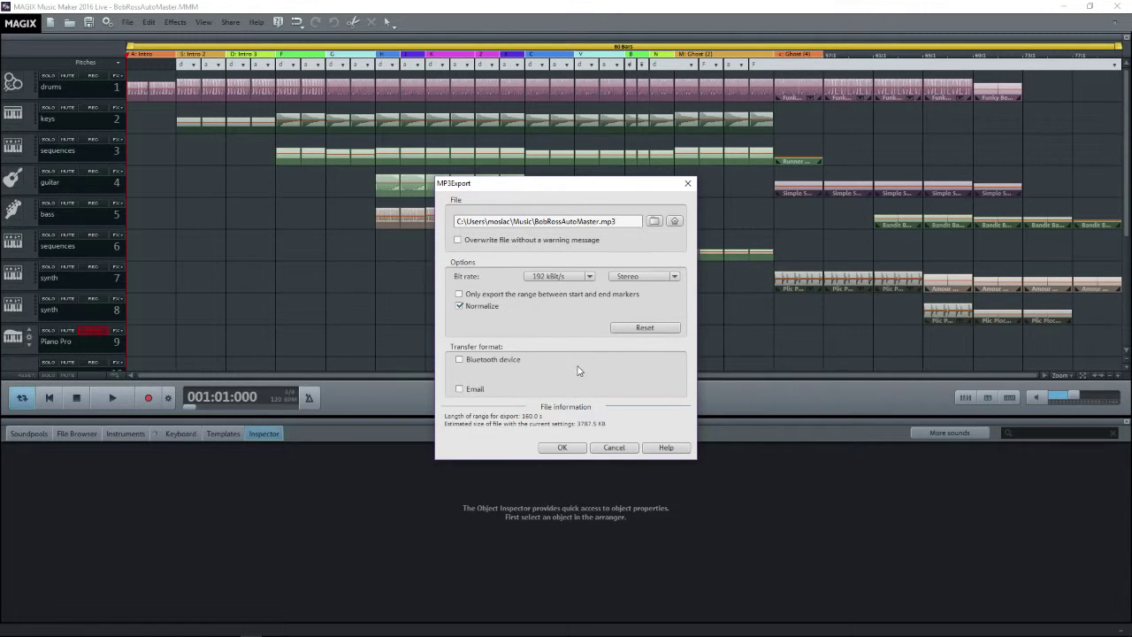
{"action": "left_click", "coordinate": [566, 450]}
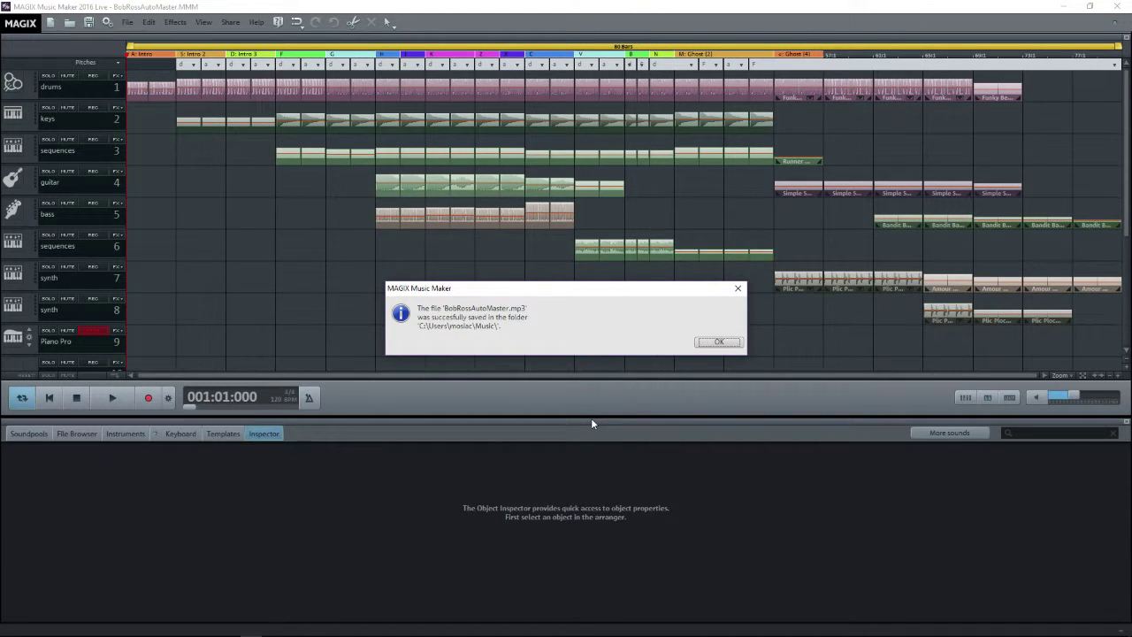
{"action": "left_click", "coordinate": [715, 342]}
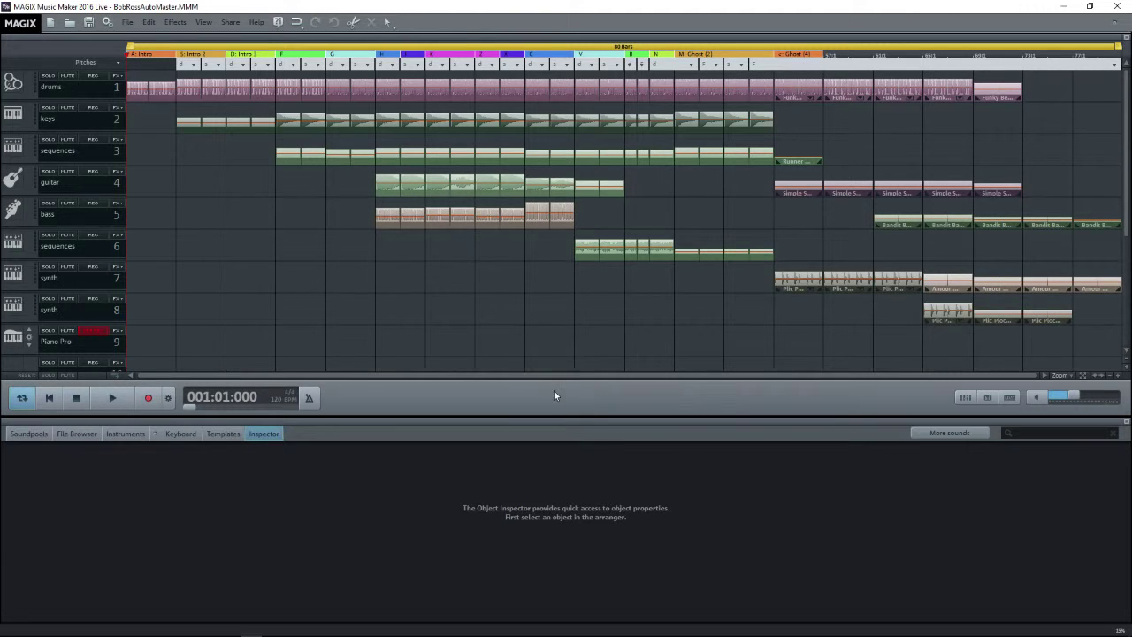
Step: Load the original BobRoss project and move the playhead into the first Intro section
{"action": "left_click", "coordinate": [127, 21]}
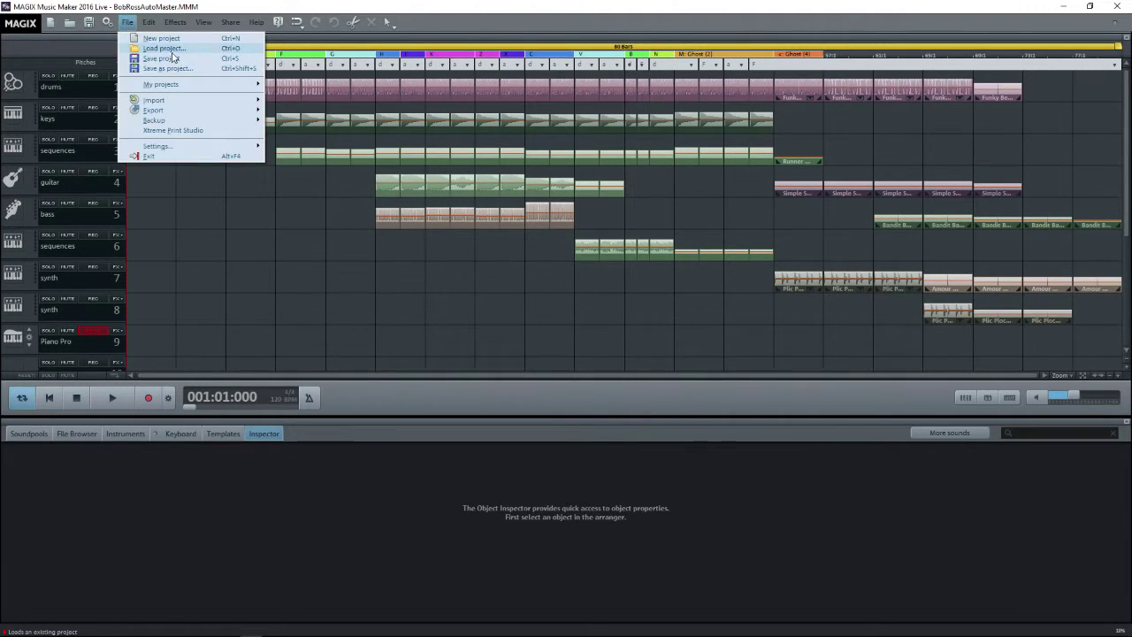
{"action": "left_click", "coordinate": [188, 49]}
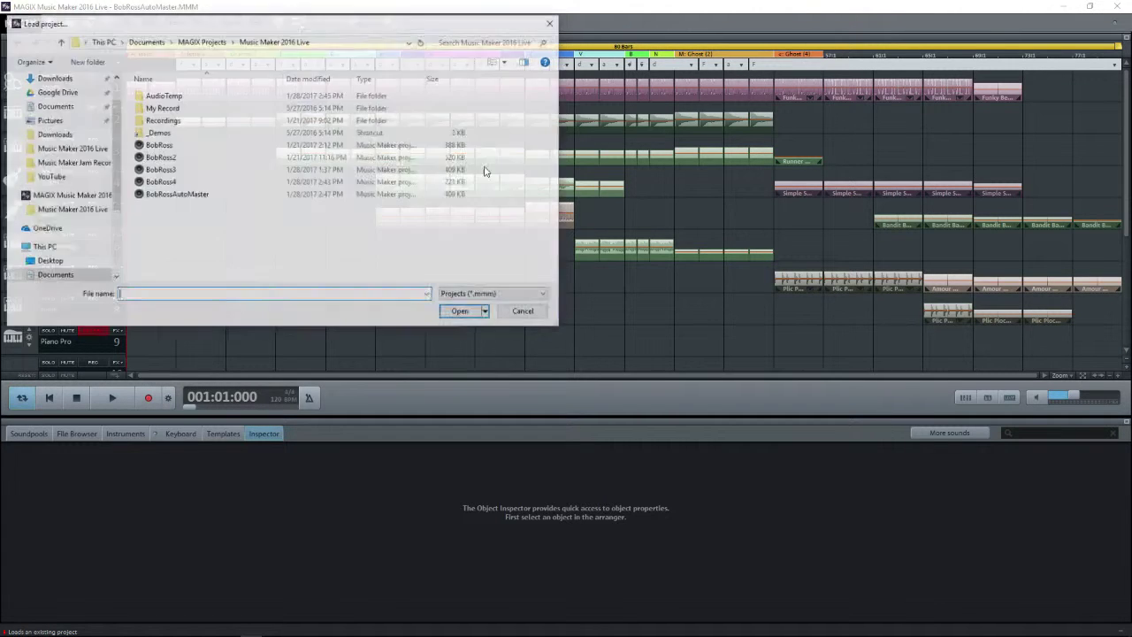
{"action": "left_click", "coordinate": [133, 145]}
{"action": "left_click", "coordinate": [457, 313]}
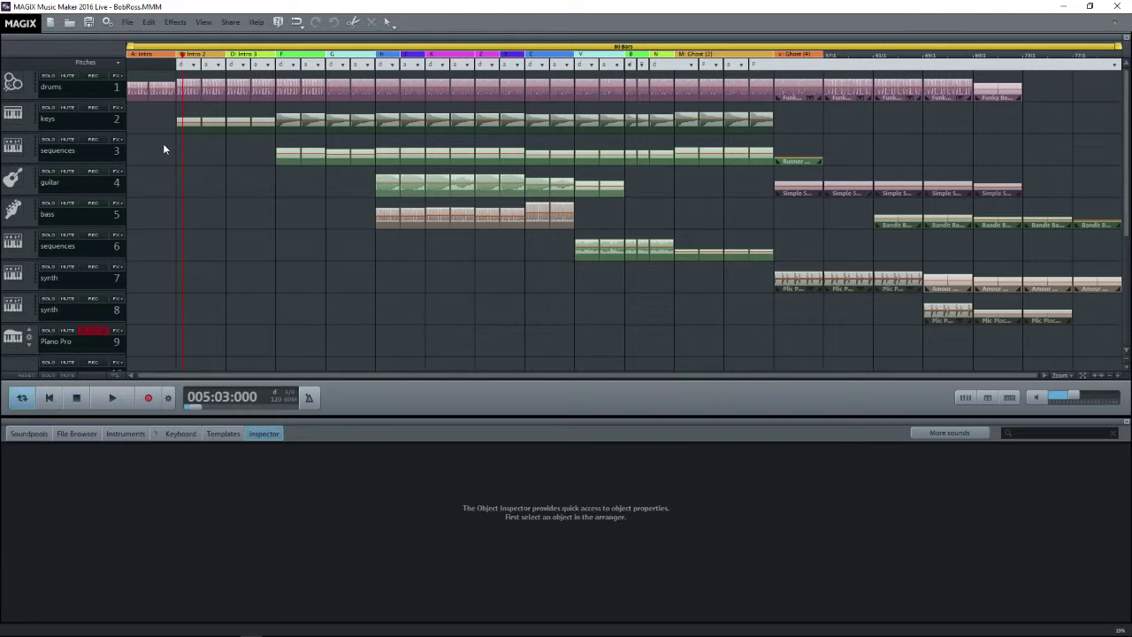
{"action": "left_click", "coordinate": [152, 57]}
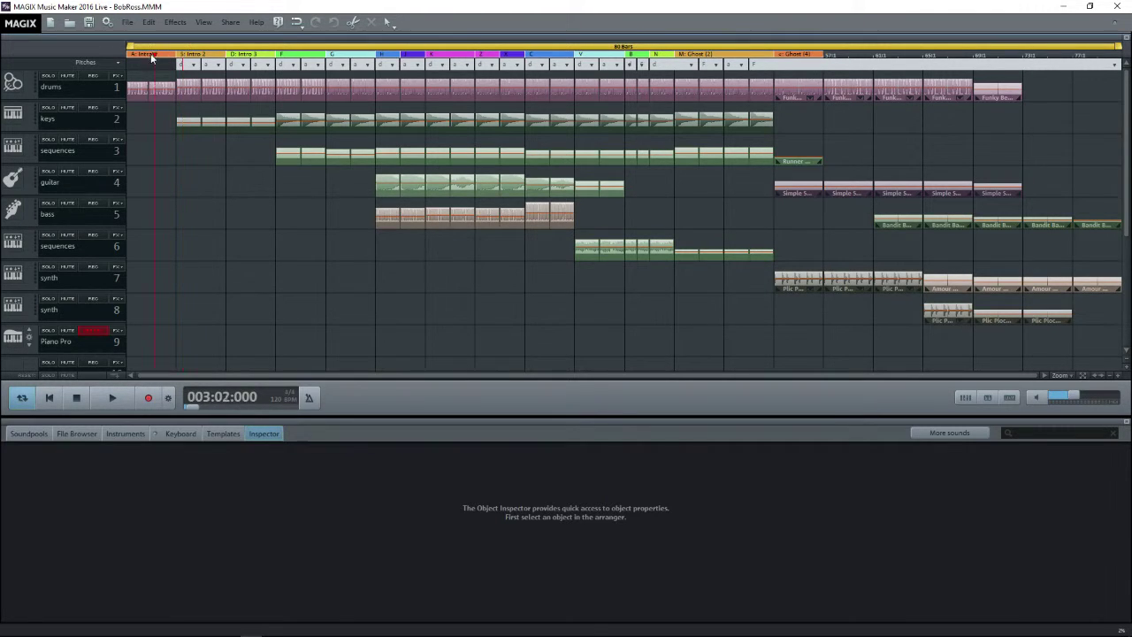
Step: Return the playhead to the start of the song and open the drums track's audio effects rack clear of the track headers
{"action": "left_click", "coordinate": [127, 54]}
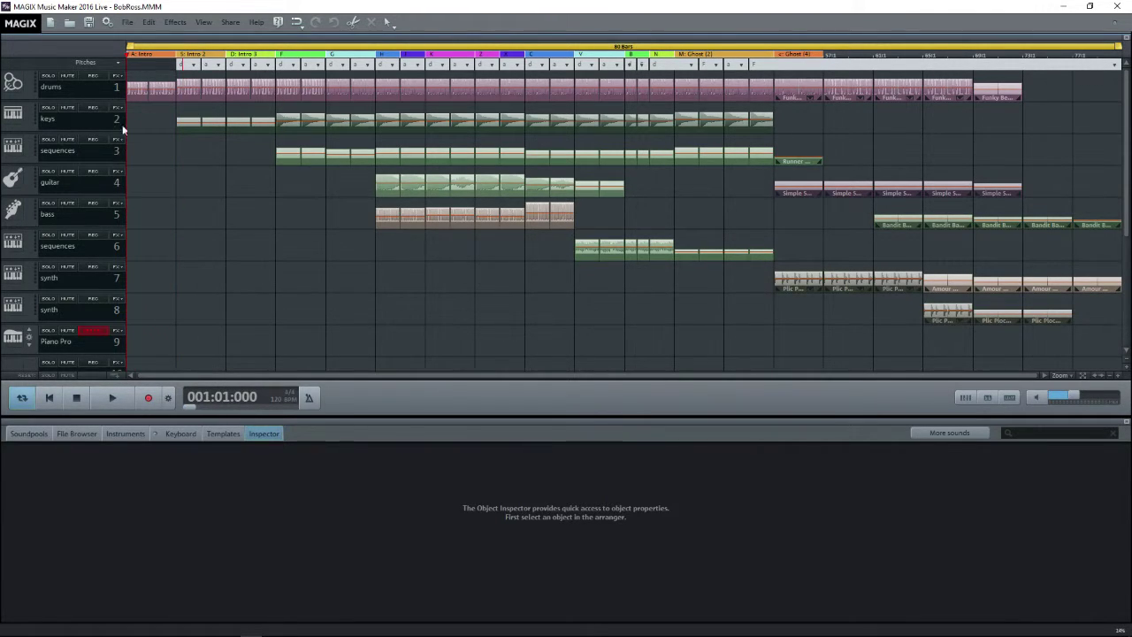
{"action": "left_click", "coordinate": [117, 78]}
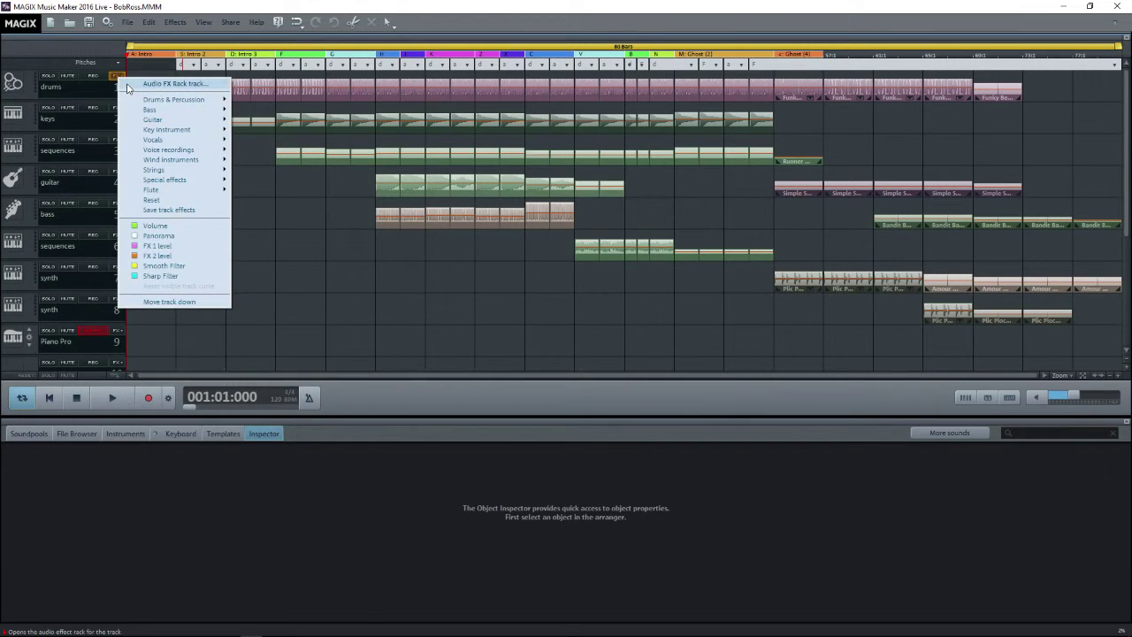
{"action": "left_click", "coordinate": [128, 86]}
{"action": "left_click", "coordinate": [304, 37]}
{"action": "left_click_drag", "start_coordinate": [298, 25], "coordinate": [447, 174]}
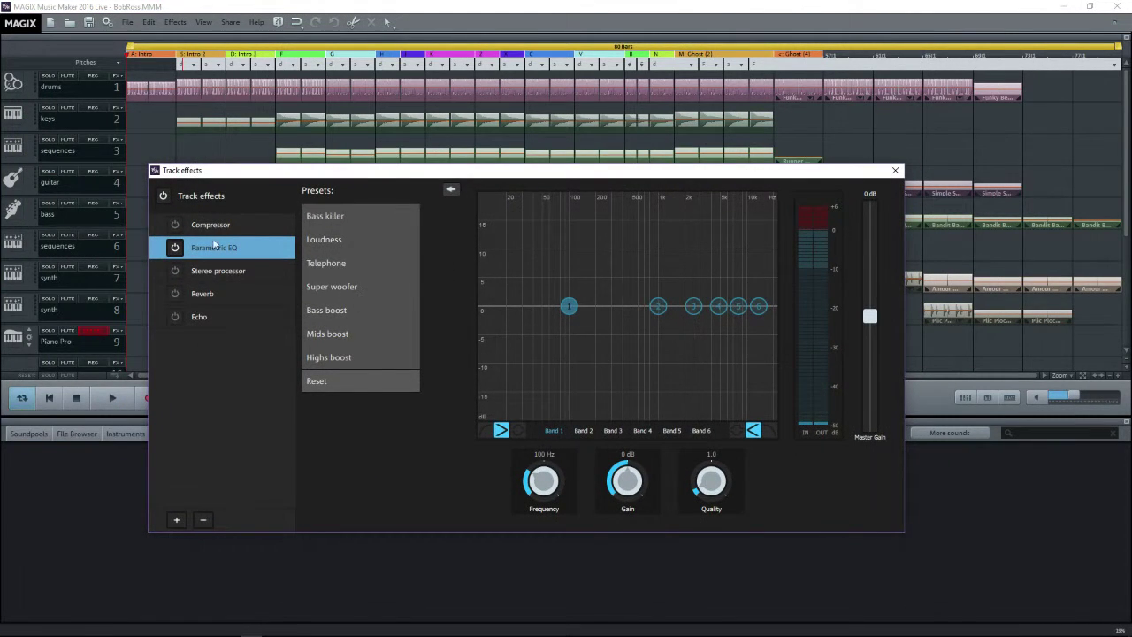
Step: Solo the drums track and play it with the Compressor effect activated
{"action": "left_click", "coordinate": [54, 86]}
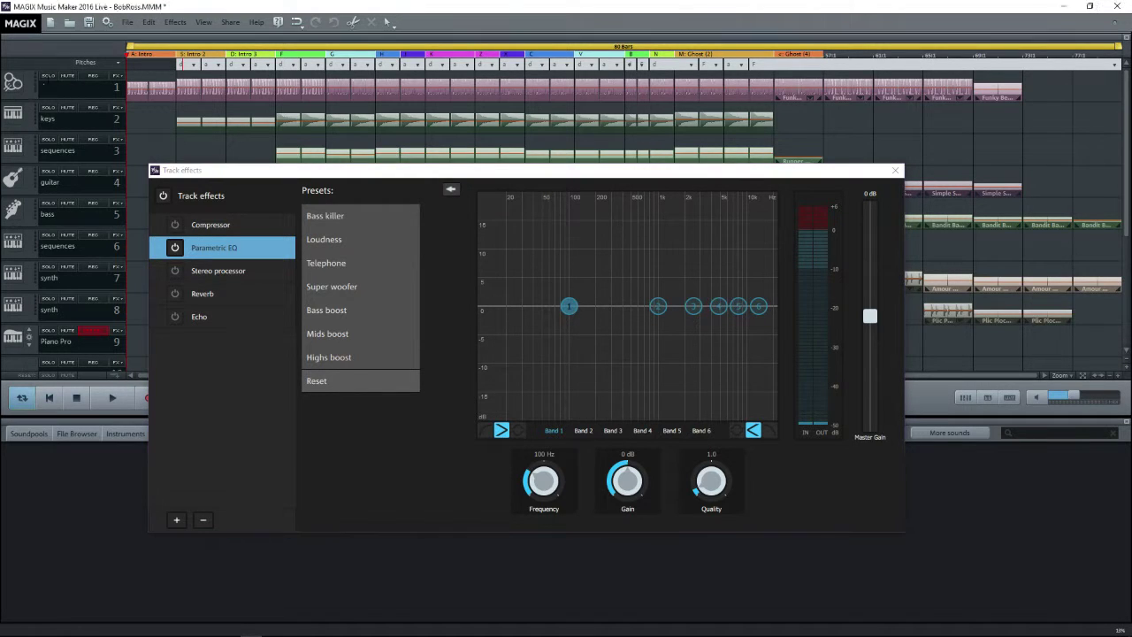
{"action": "left_click", "coordinate": [48, 75]}
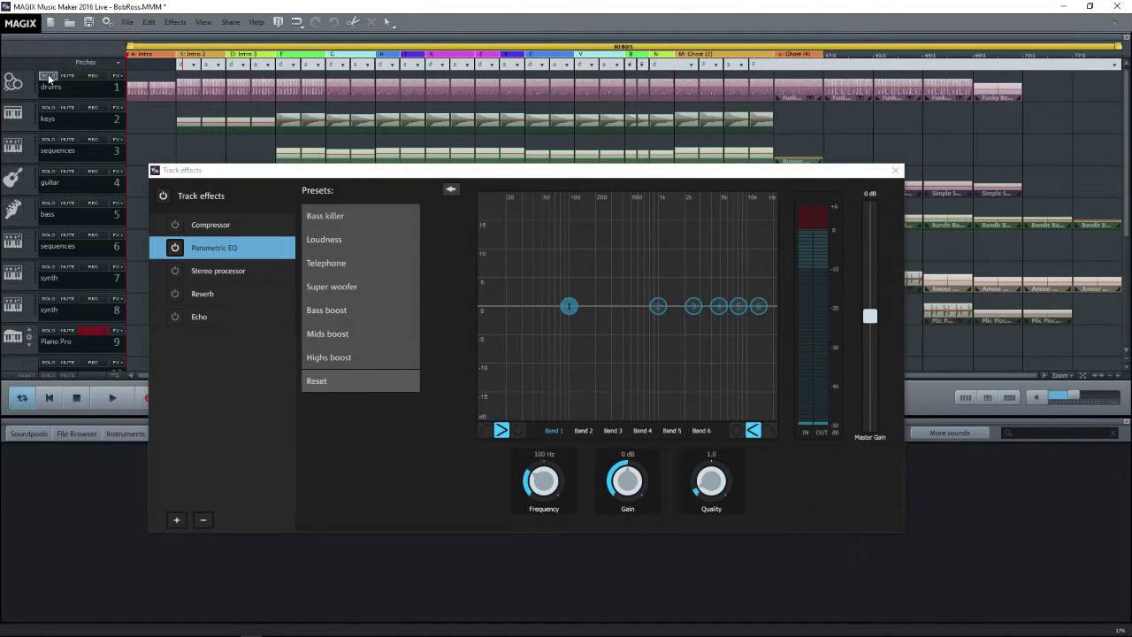
{"action": "left_click", "coordinate": [176, 521]}
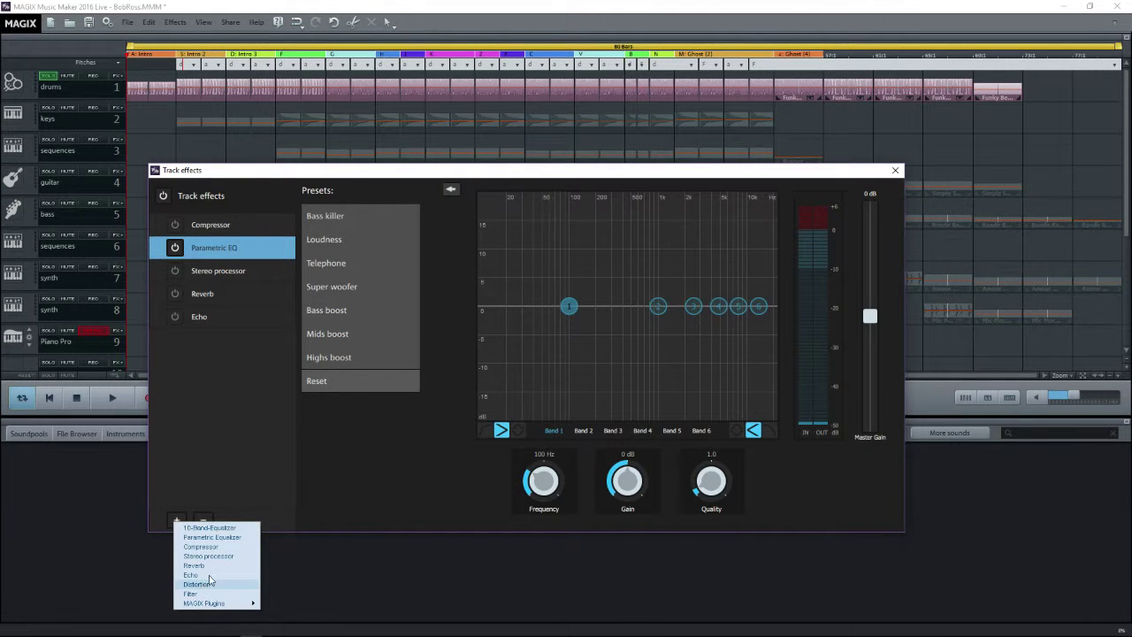
{"action": "left_click", "coordinate": [202, 547]}
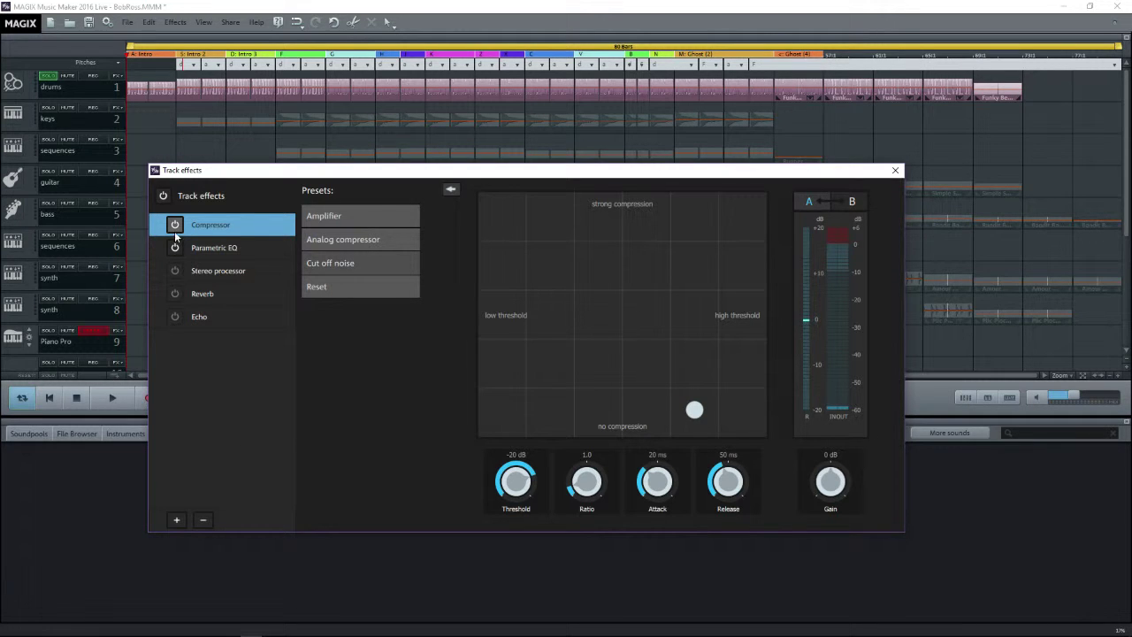
{"action": "left_click", "coordinate": [111, 403]}
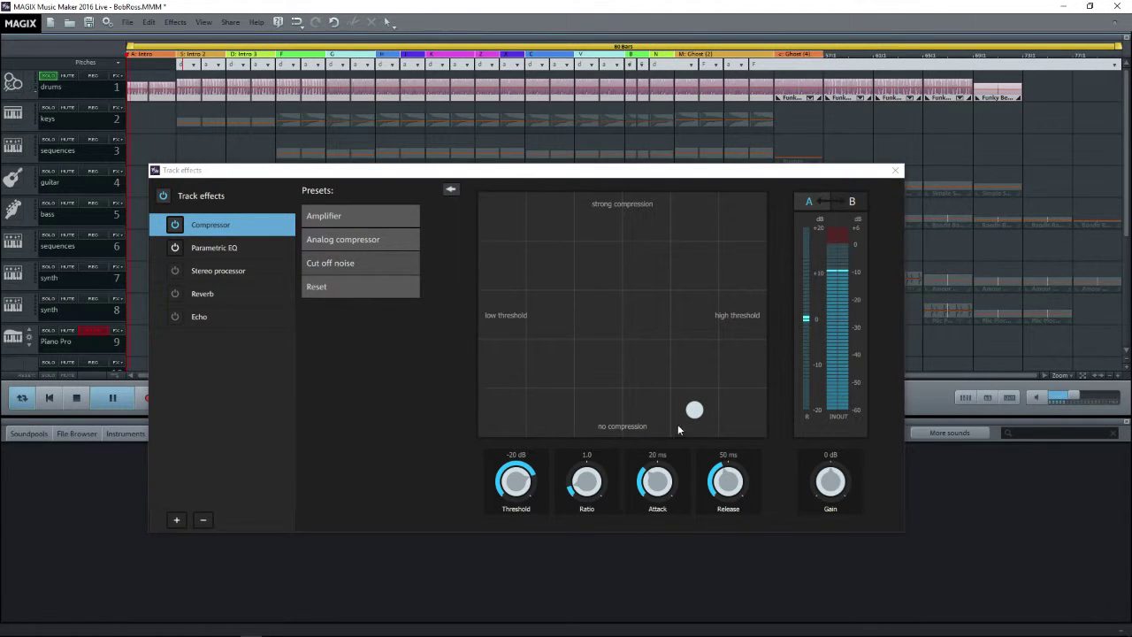
Step: Set the compressor to about -46 dB threshold and 1.6 ratio, and try the Volume boost strong (maximizer) preset
{"action": "left_click_drag", "start_coordinate": [695, 409], "coordinate": [615, 374]}
{"action": "left_click", "coordinate": [372, 215]}
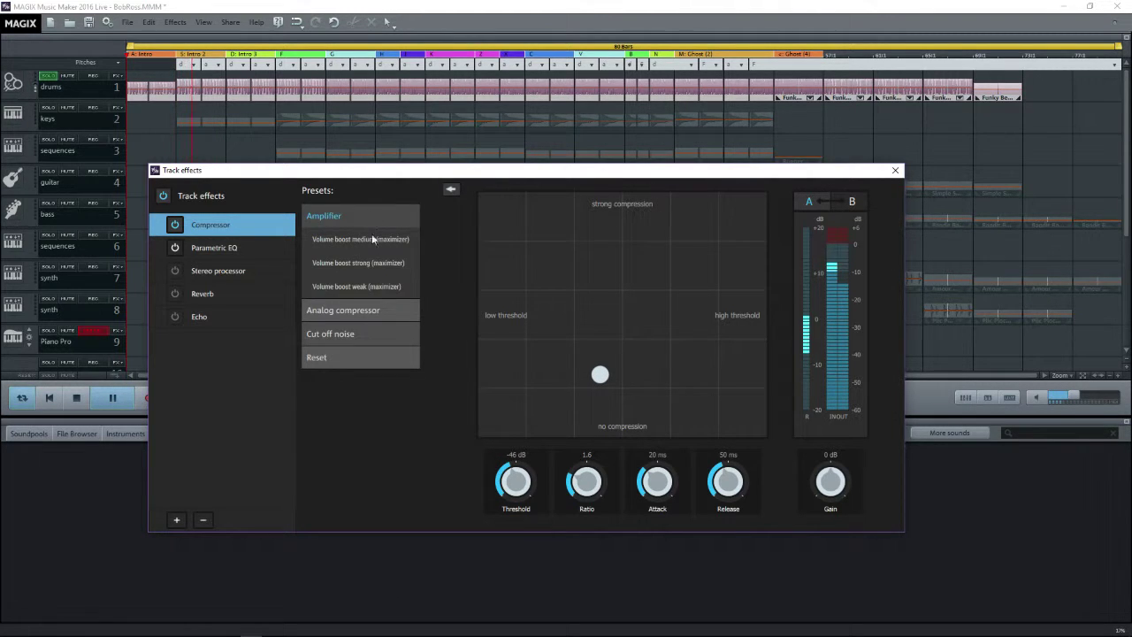
{"action": "left_click", "coordinate": [371, 262]}
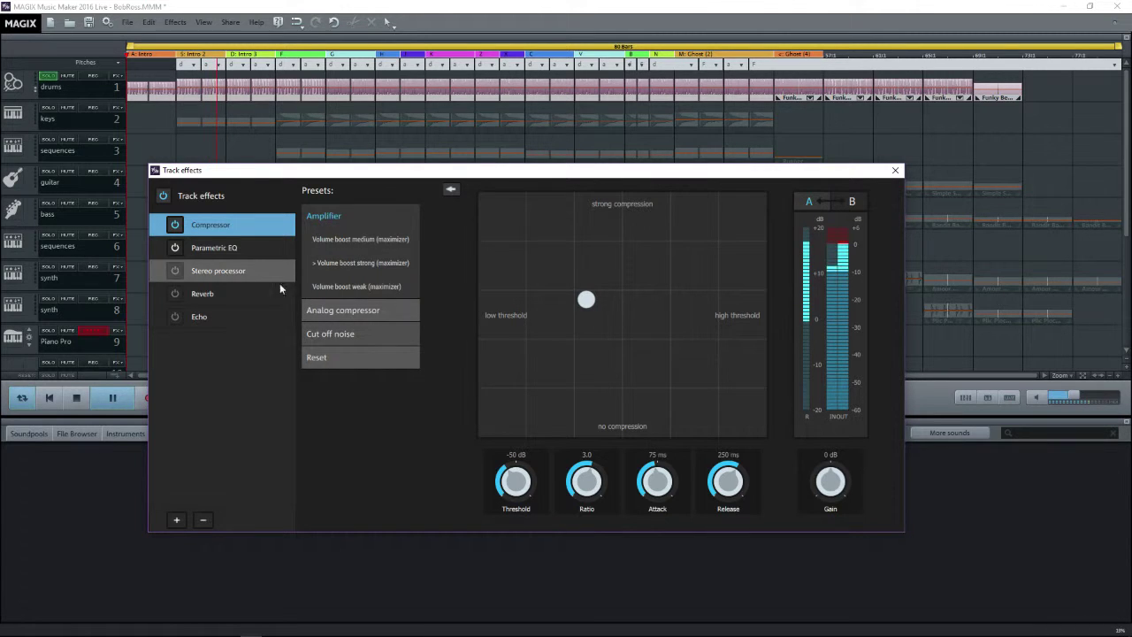
Step: Try the compressor's Medium compression (analog compressor) and Cut off noise presets, and restore its default setting
{"action": "left_click", "coordinate": [343, 310]}
{"action": "left_click", "coordinate": [346, 336]}
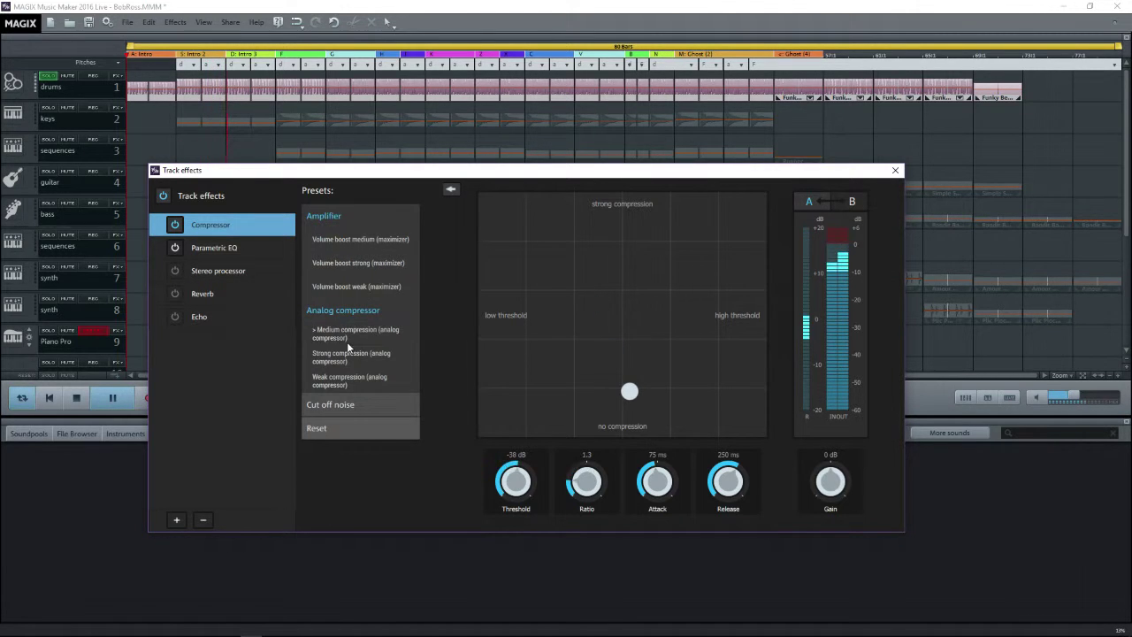
{"action": "left_click", "coordinate": [359, 407]}
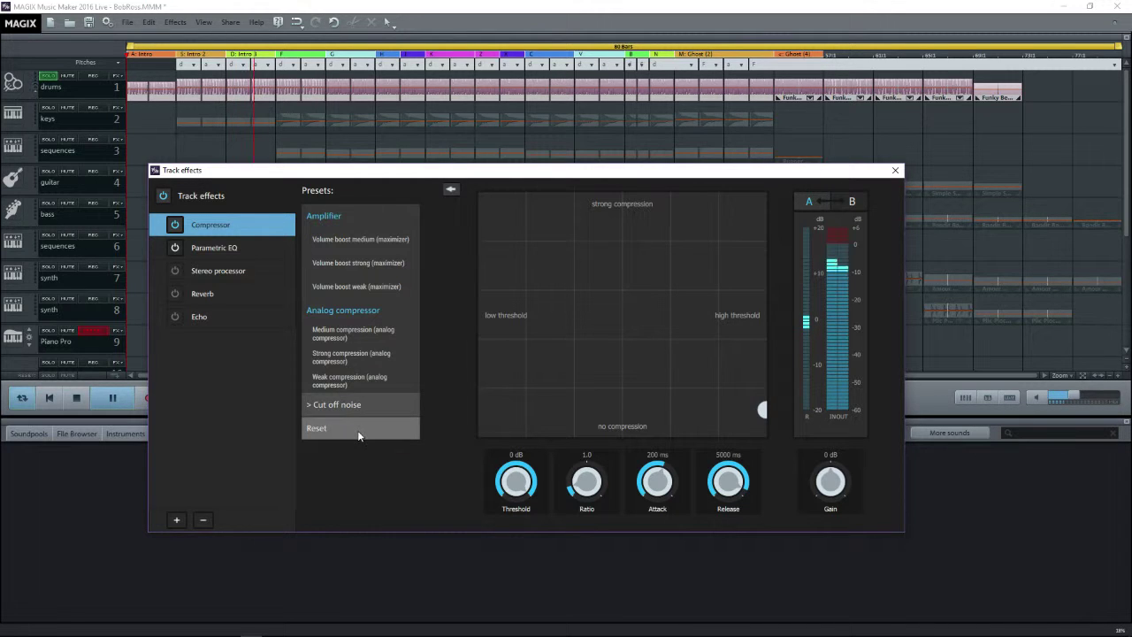
{"action": "left_click", "coordinate": [357, 430]}
{"action": "left_click", "coordinate": [332, 450]}
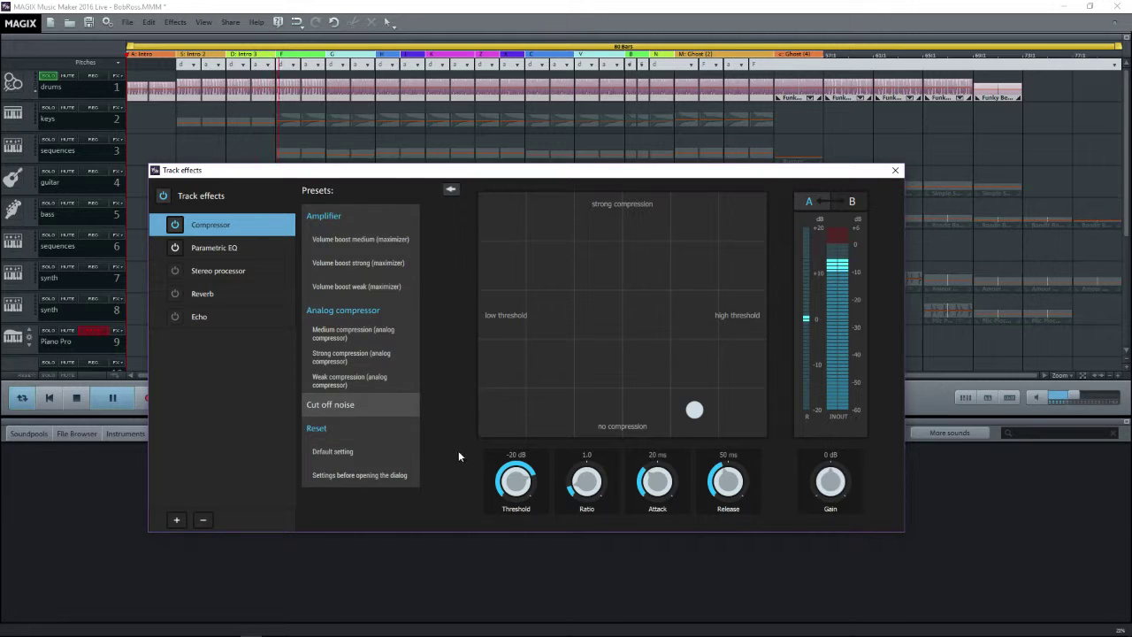
Step: Activate Reverb on the drums track and audition the Drums: Studio A and Drums: Studio B presets
{"action": "left_click", "coordinate": [236, 290]}
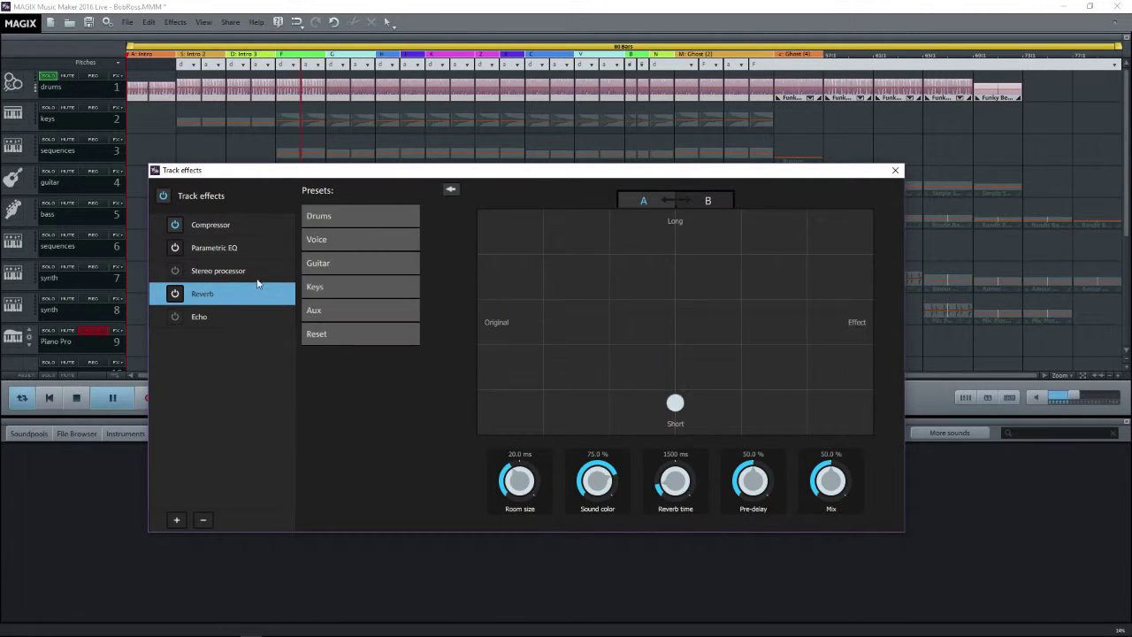
{"action": "left_click", "coordinate": [385, 212]}
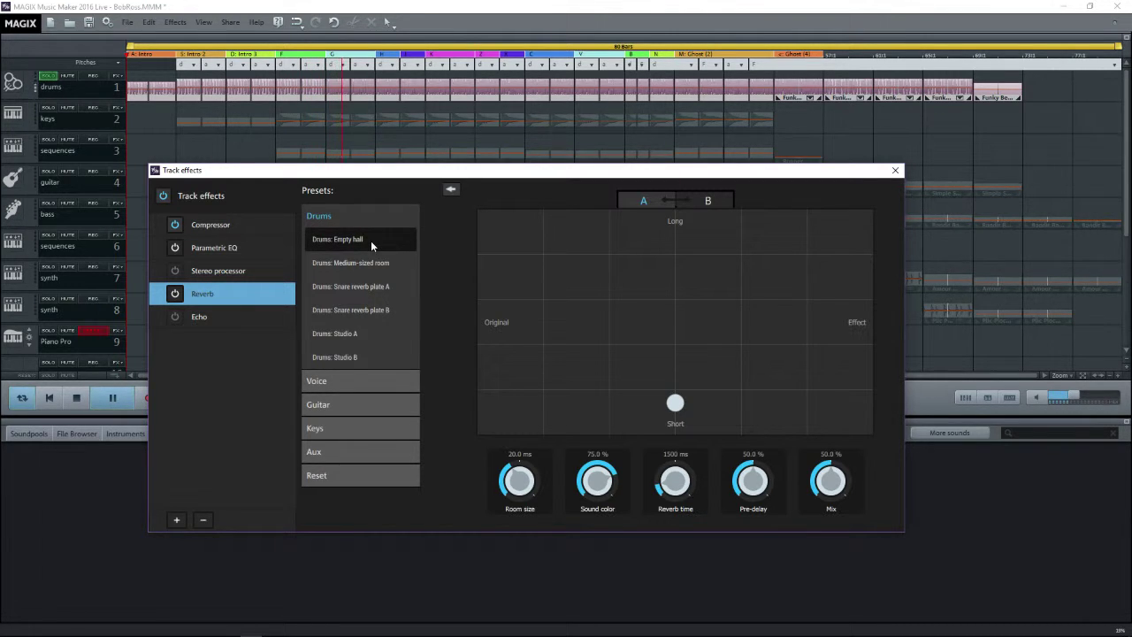
{"action": "left_click", "coordinate": [359, 333]}
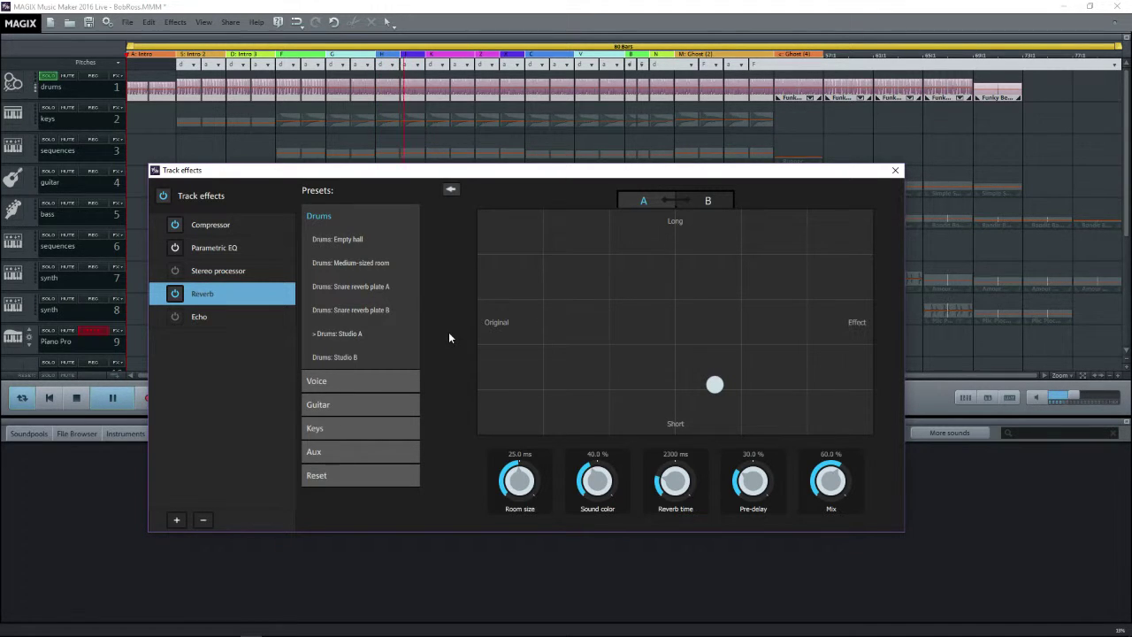
{"action": "left_click", "coordinate": [380, 356]}
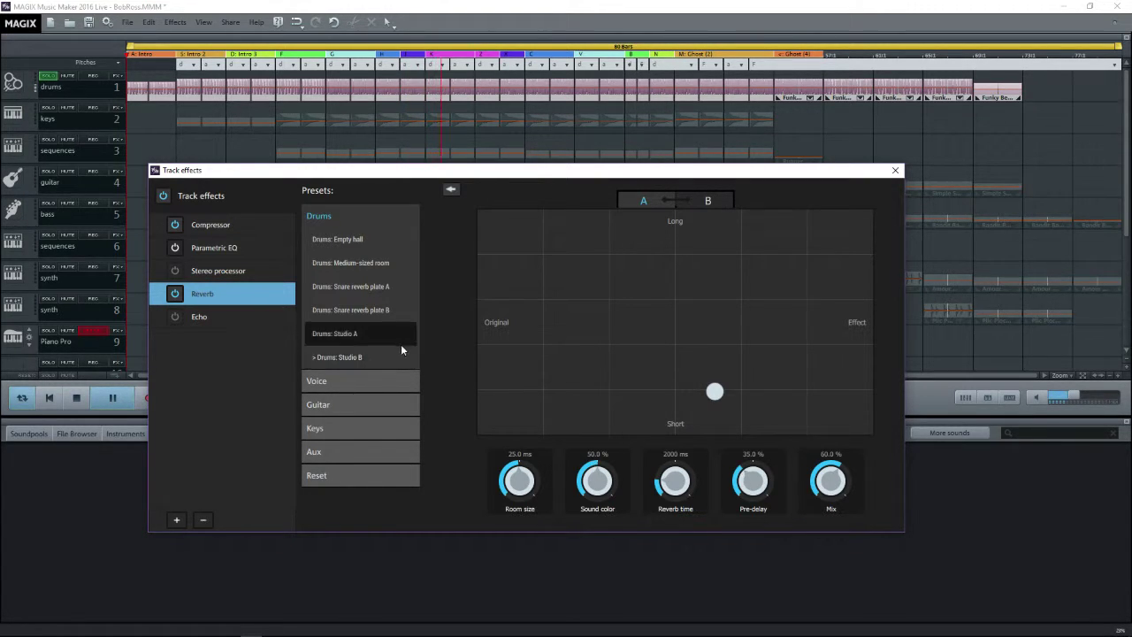
Step: Audition the Drums: Empty hall and Drums: Medium-sized room reverb presets, and reset the Reverb to its default setting
{"action": "left_click", "coordinate": [357, 241]}
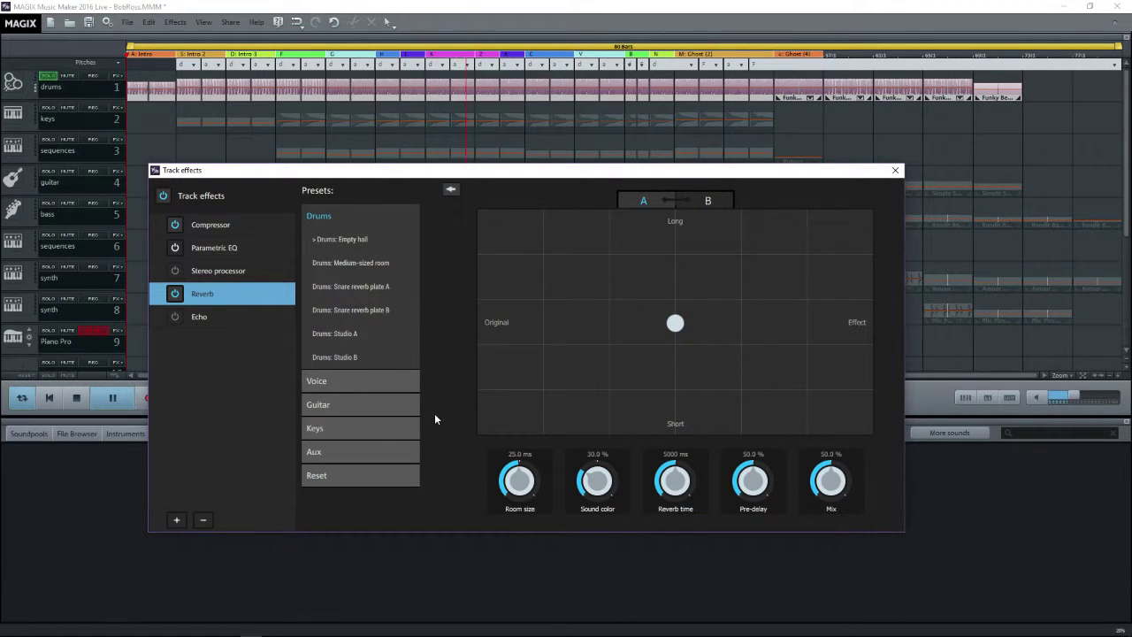
{"action": "left_click", "coordinate": [386, 262]}
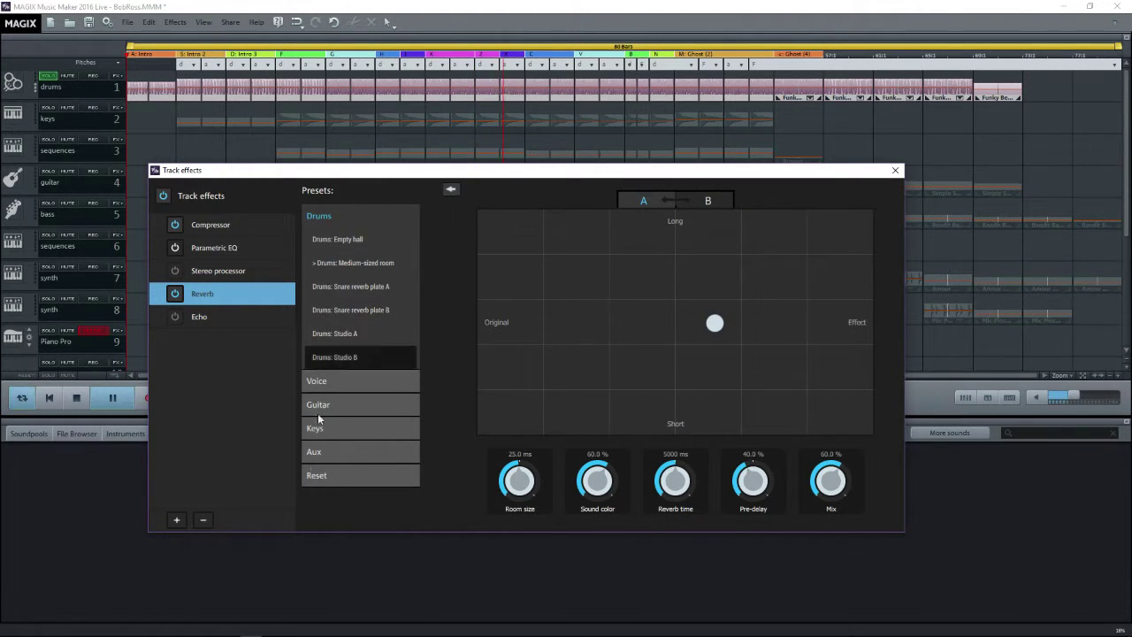
{"action": "left_click", "coordinate": [317, 475]}
{"action": "left_click", "coordinate": [328, 503]}
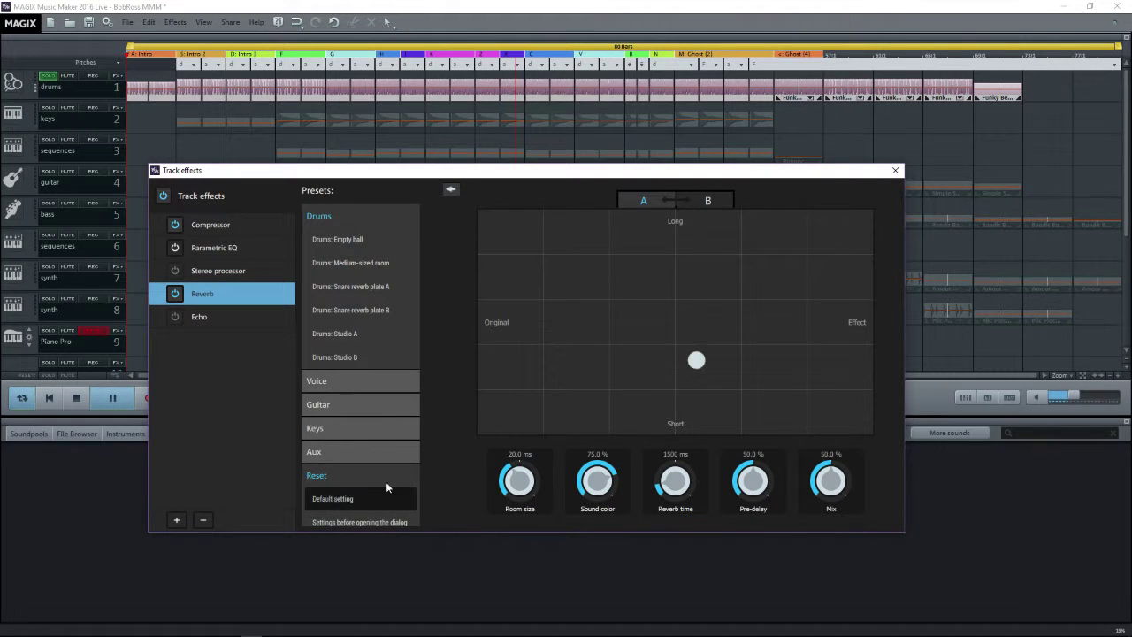
Step: Activate Echo on the drums track with the Metallic echo preset and raise its delay to 25 ms
{"action": "left_click", "coordinate": [216, 321]}
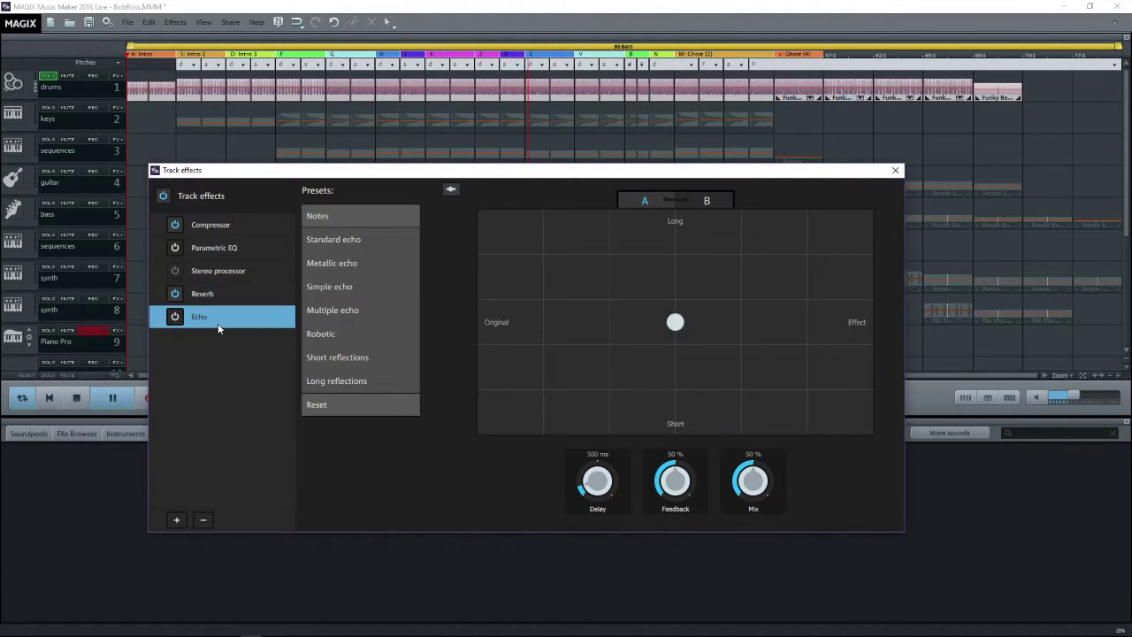
{"action": "left_click", "coordinate": [360, 264]}
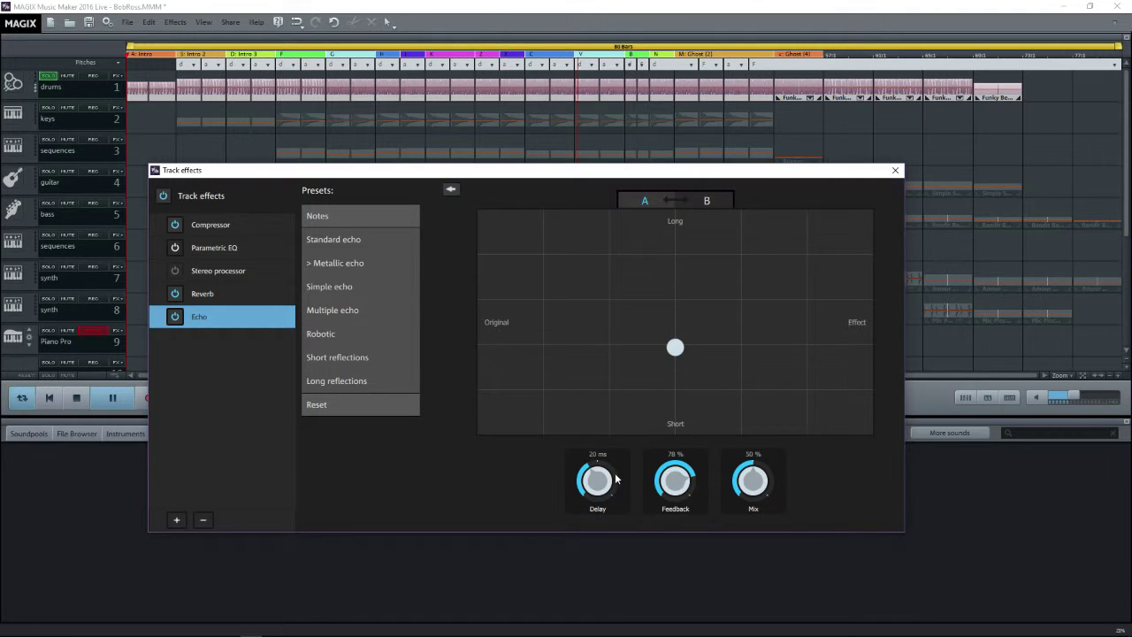
{"action": "scroll", "coordinate": [600, 482], "scroll_direction": "up", "scroll_amount": 5}
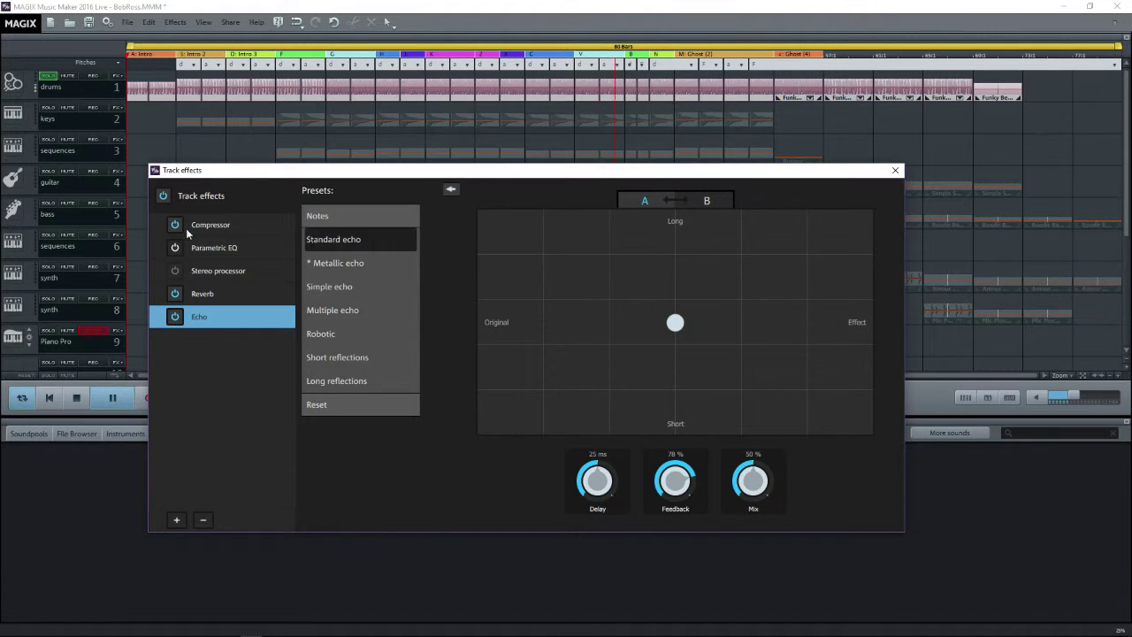
Step: Unsolo the drums track and sweep the echo delay down to 1 ms and up to 31 ms
{"action": "left_click", "coordinate": [48, 76]}
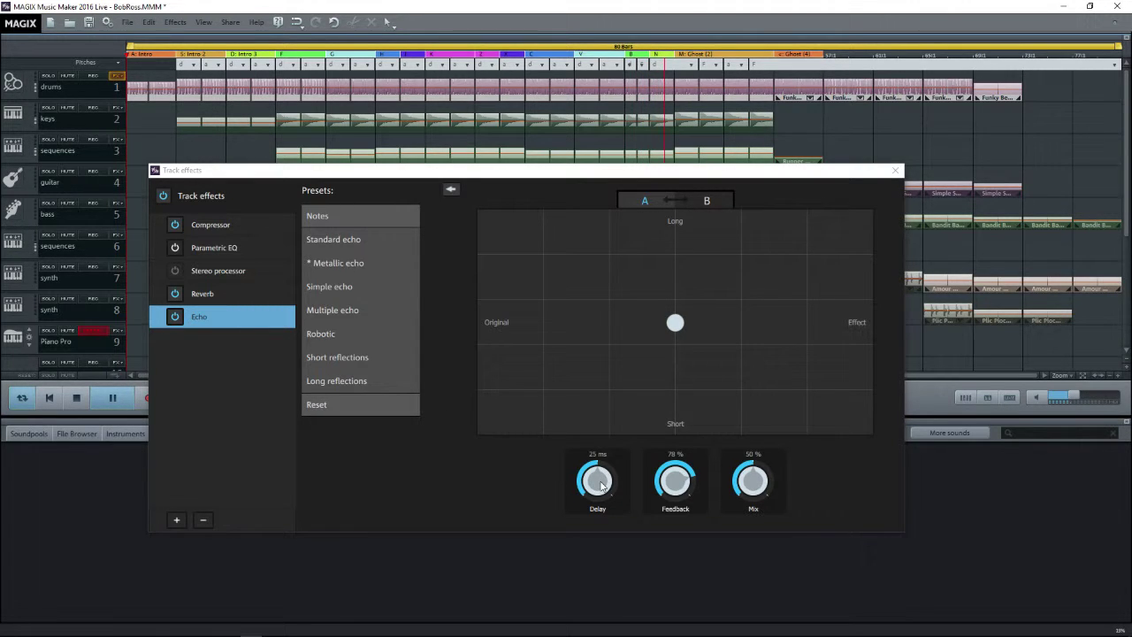
{"action": "scroll", "coordinate": [600, 485], "scroll_direction": "down", "scroll_amount": 10}
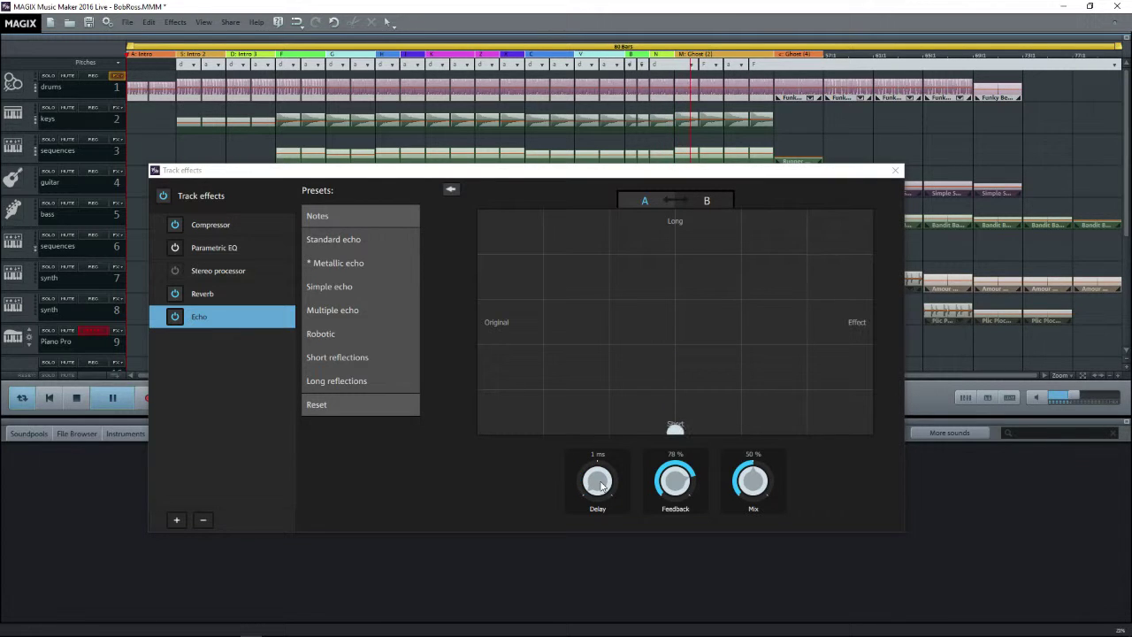
{"action": "scroll", "coordinate": [599, 484], "scroll_direction": "up", "scroll_amount": 10}
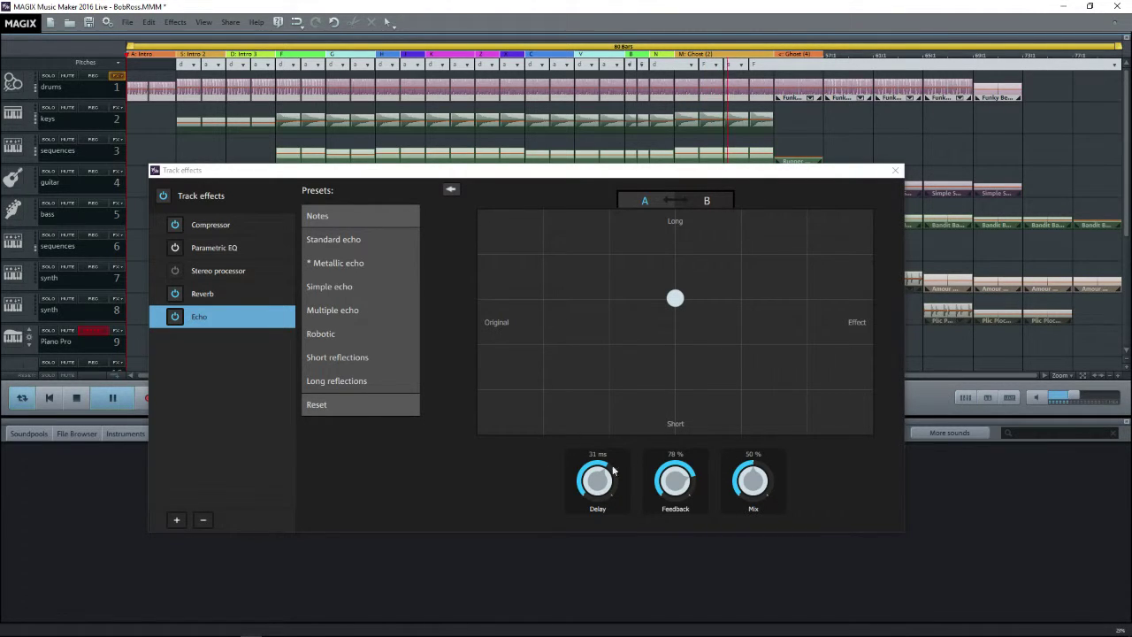
Step: Try the Multiple echo preset, and apply the Robotic preset with its delay raised to 5 ms
{"action": "left_click", "coordinate": [337, 314]}
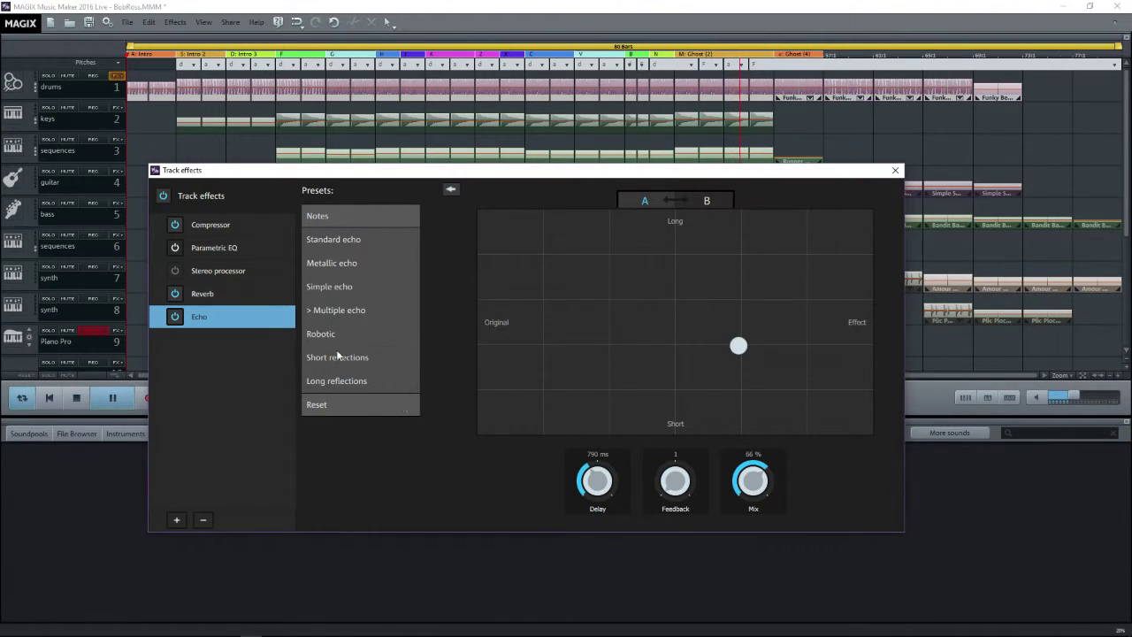
{"action": "left_click", "coordinate": [331, 340]}
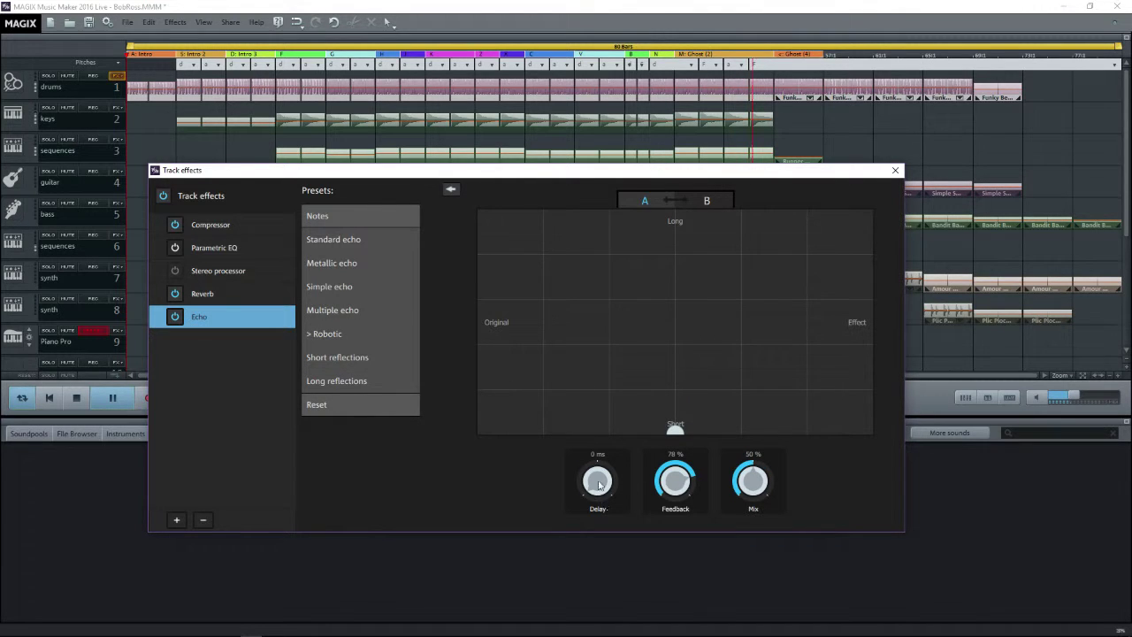
{"action": "left_click_drag", "start_coordinate": [600, 485], "coordinate": [598, 475]}
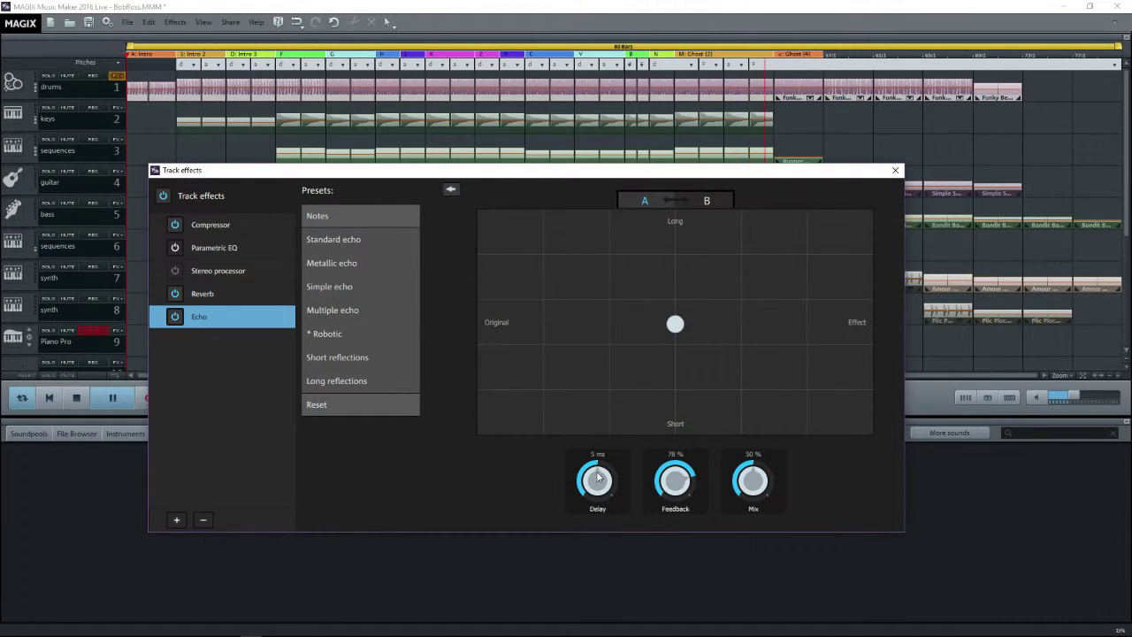
Step: Solo the drums track while resetting the Echo to its default setting, and unsolo the track
{"action": "left_click", "coordinate": [47, 76]}
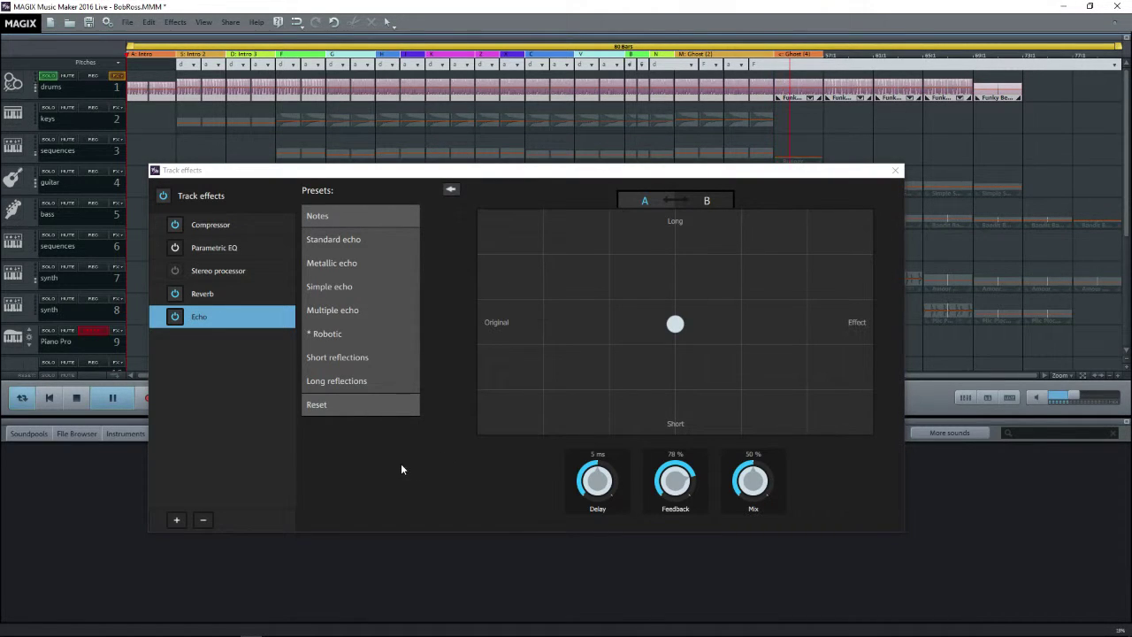
{"action": "left_click", "coordinate": [344, 406]}
{"action": "left_click", "coordinate": [336, 427]}
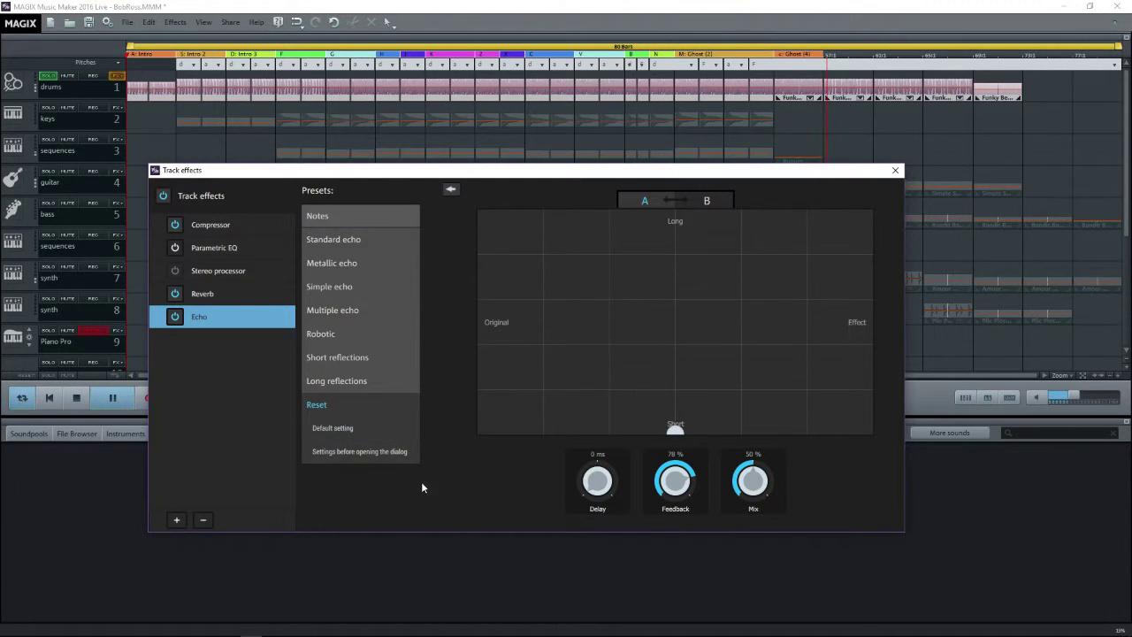
{"action": "left_click", "coordinate": [49, 77]}
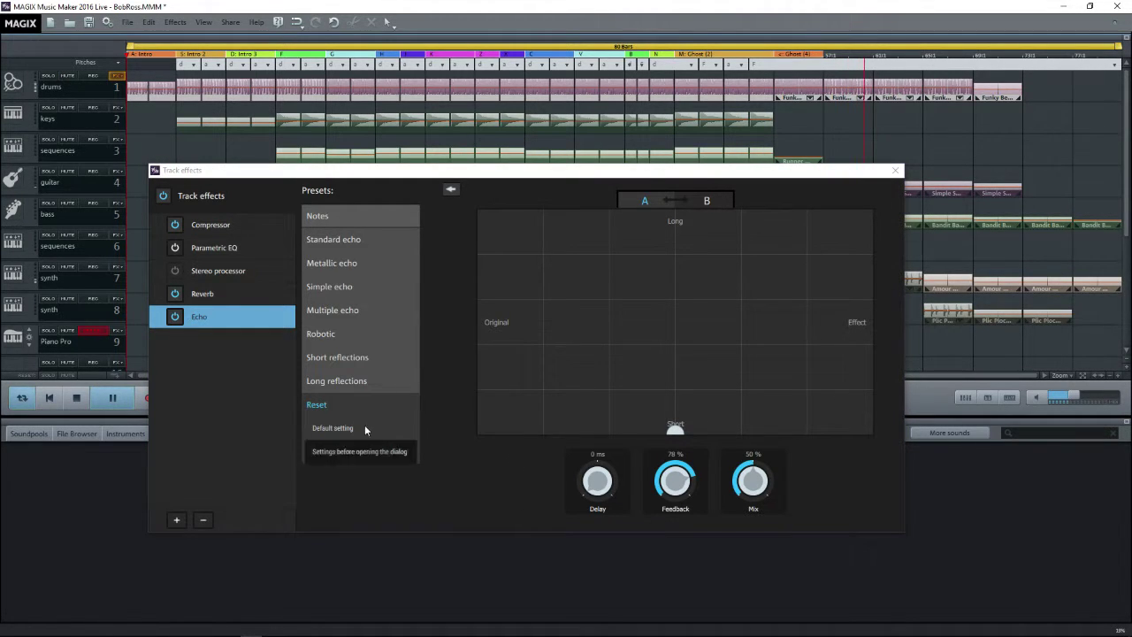
Step: Switch off the drums track's Compressor, Reverb and Echo, and stop playback with the effects rack closed
{"action": "left_click", "coordinate": [176, 226]}
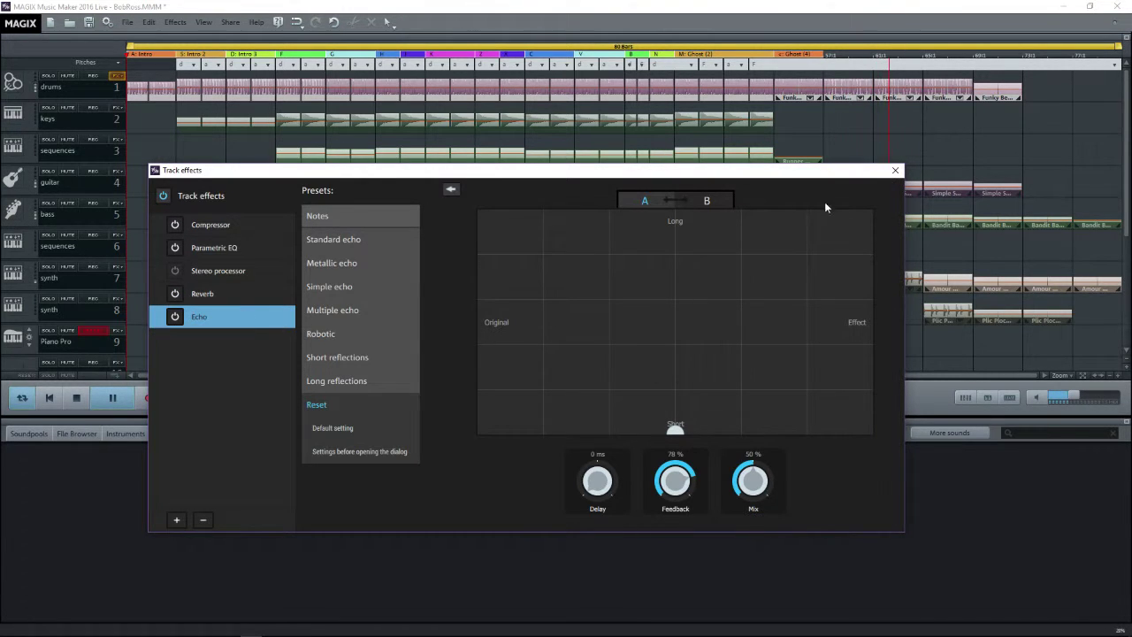
{"action": "left_click", "coordinate": [896, 171]}
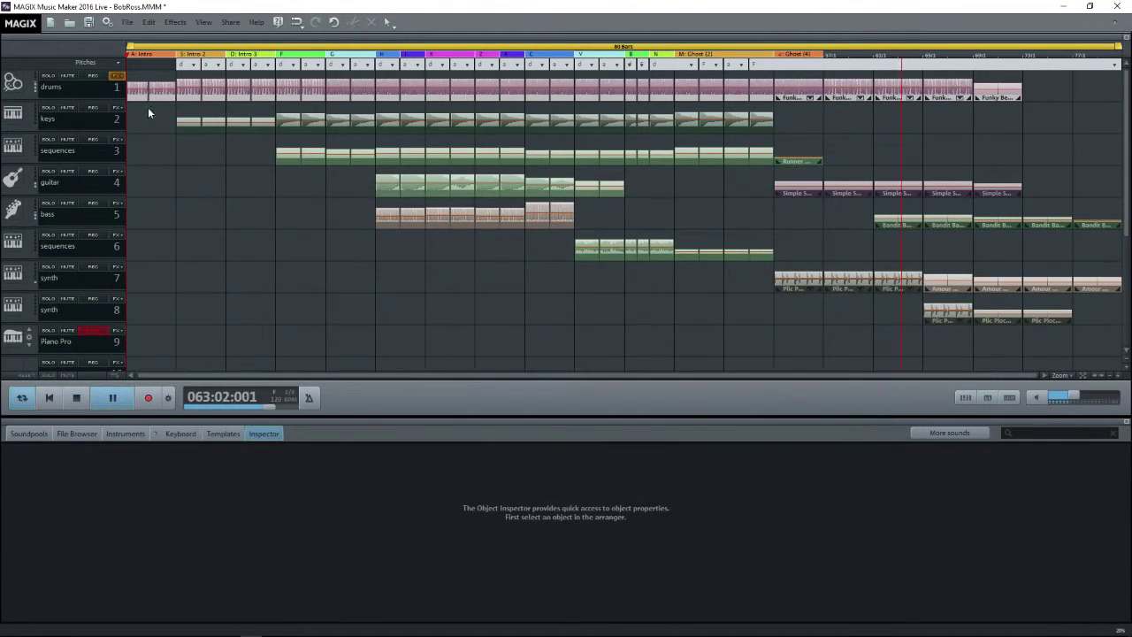
{"action": "left_click", "coordinate": [113, 399]}
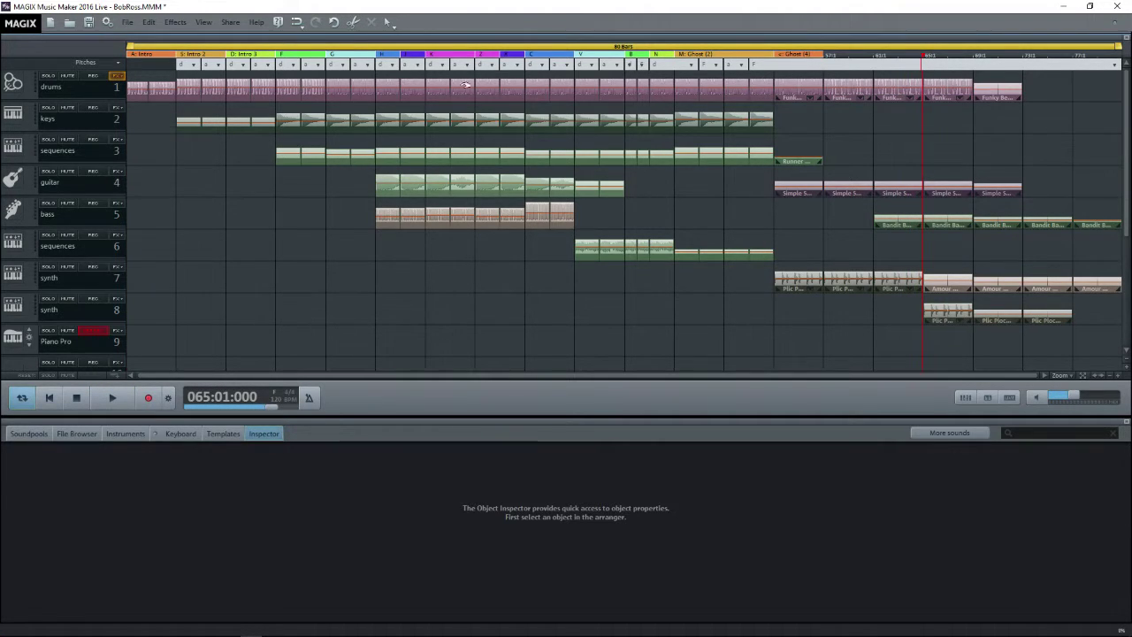
Step: Move the playback position to bar 13 and listen to a short passage of the song from there
{"action": "left_click_drag", "start_coordinate": [925, 58], "coordinate": [277, 48]}
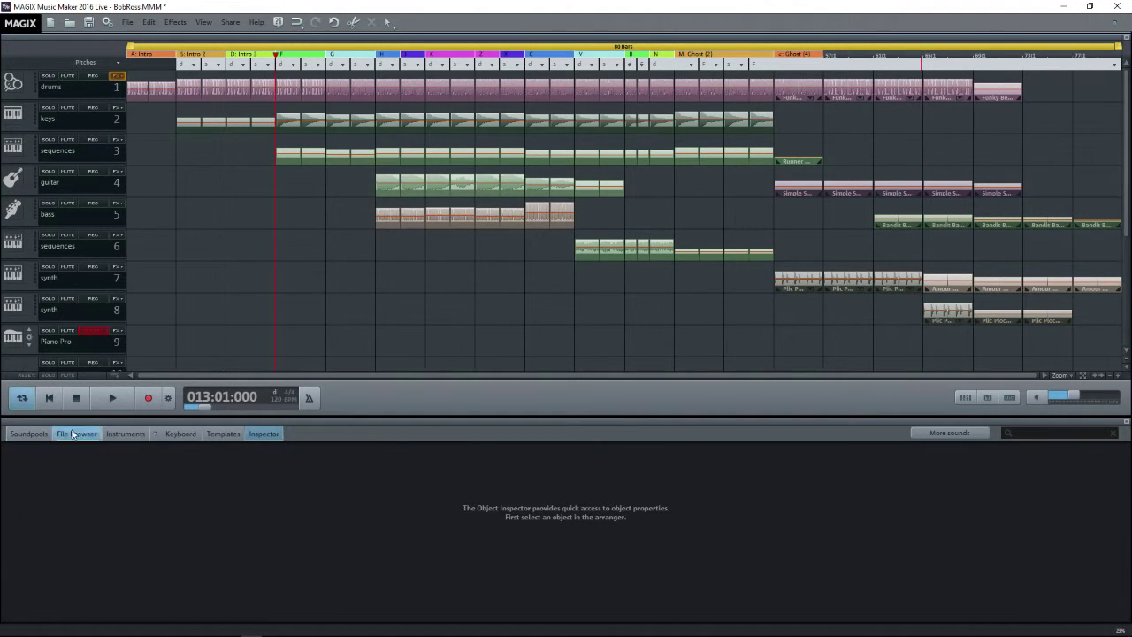
{"action": "left_click", "coordinate": [113, 398]}
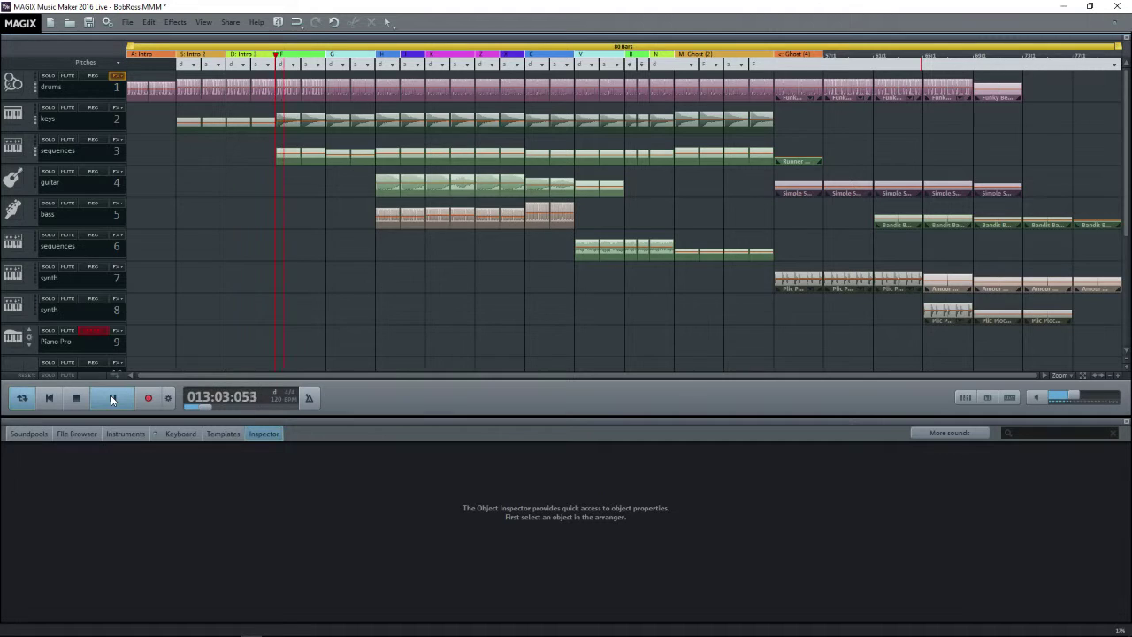
{"action": "left_click", "coordinate": [113, 398]}
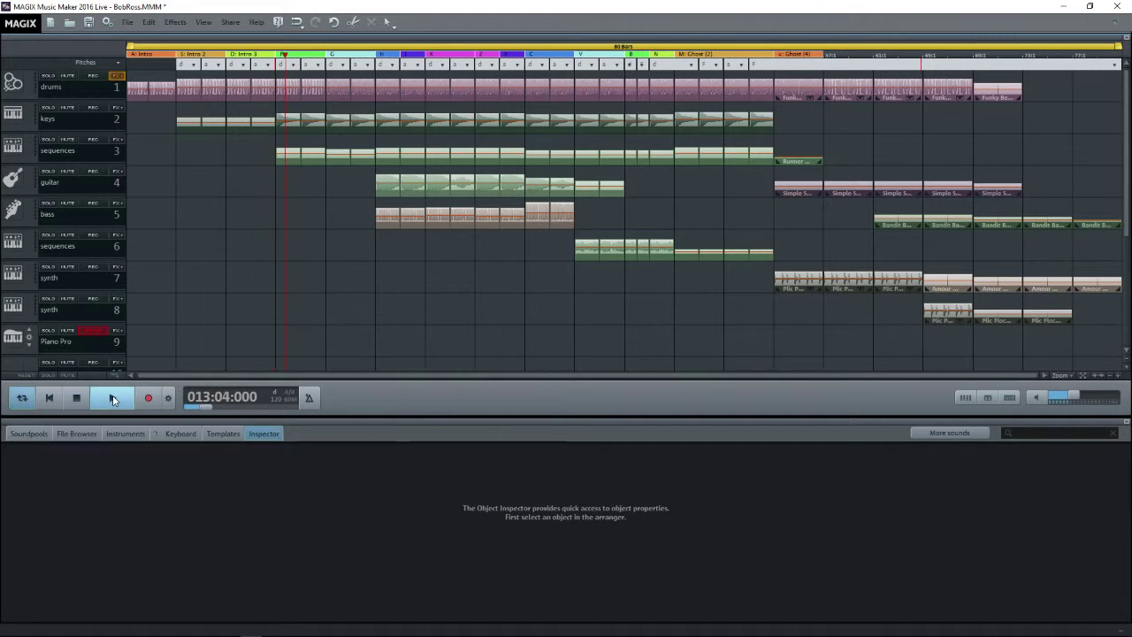
Step: Open the track effects of sequences track 3 and add the eFX_Phaser plug-in from the MAGIX plug-ins
{"action": "left_click", "coordinate": [122, 139]}
{"action": "left_click", "coordinate": [137, 147]}
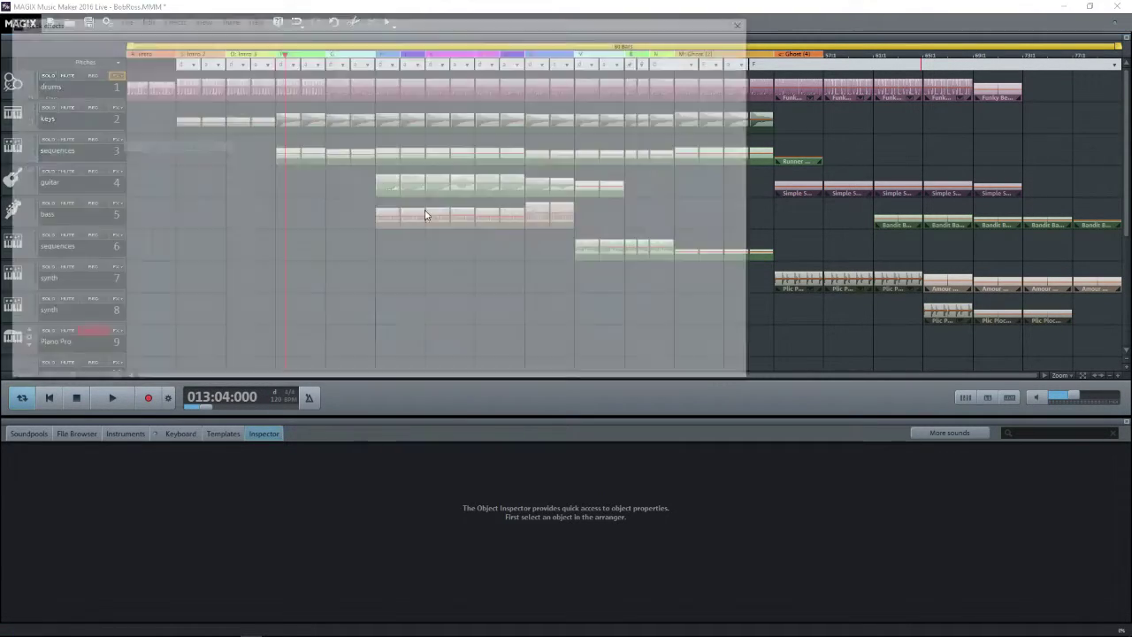
{"action": "left_click", "coordinate": [93, 97]}
{"action": "left_click_drag", "start_coordinate": [249, 23], "coordinate": [418, 162]}
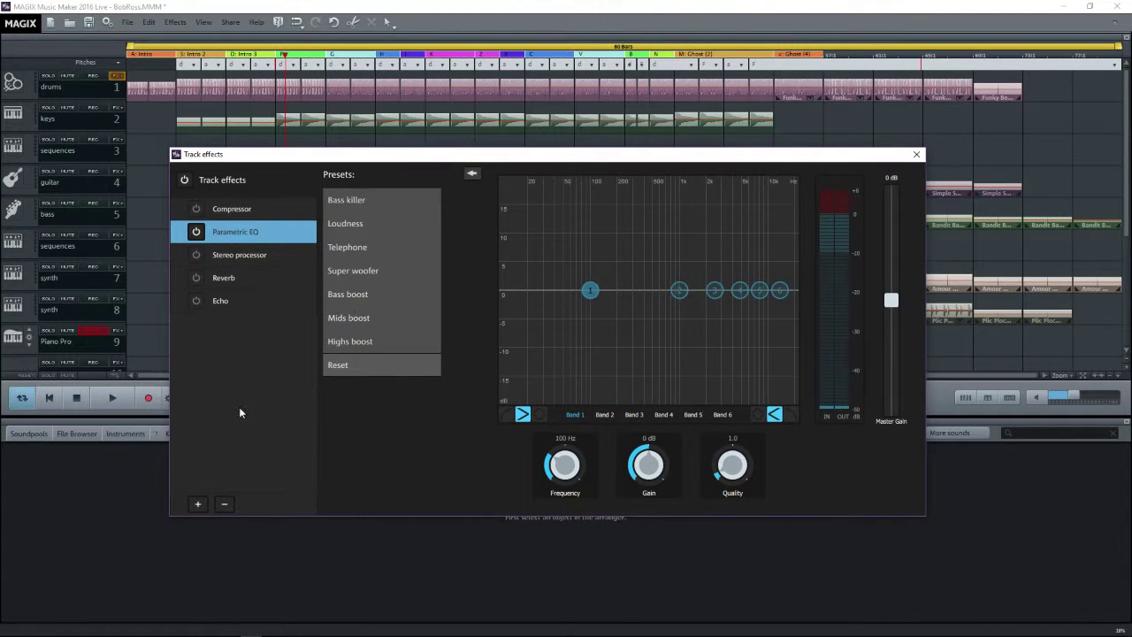
{"action": "left_click", "coordinate": [198, 504]}
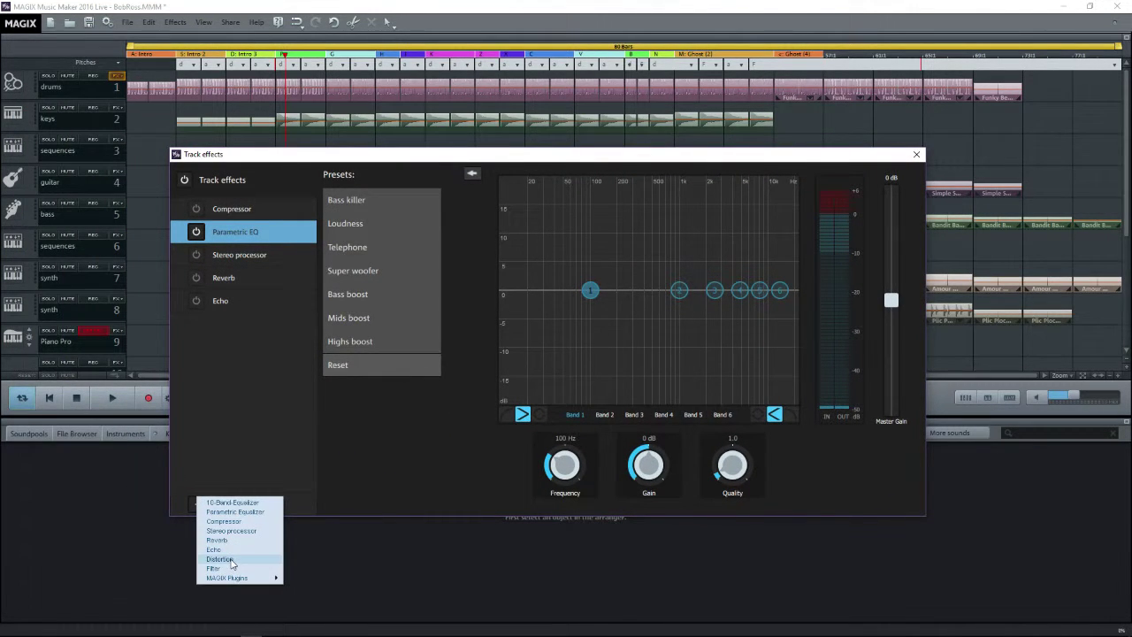
{"action": "mouse_move", "coordinate": [230, 581]}
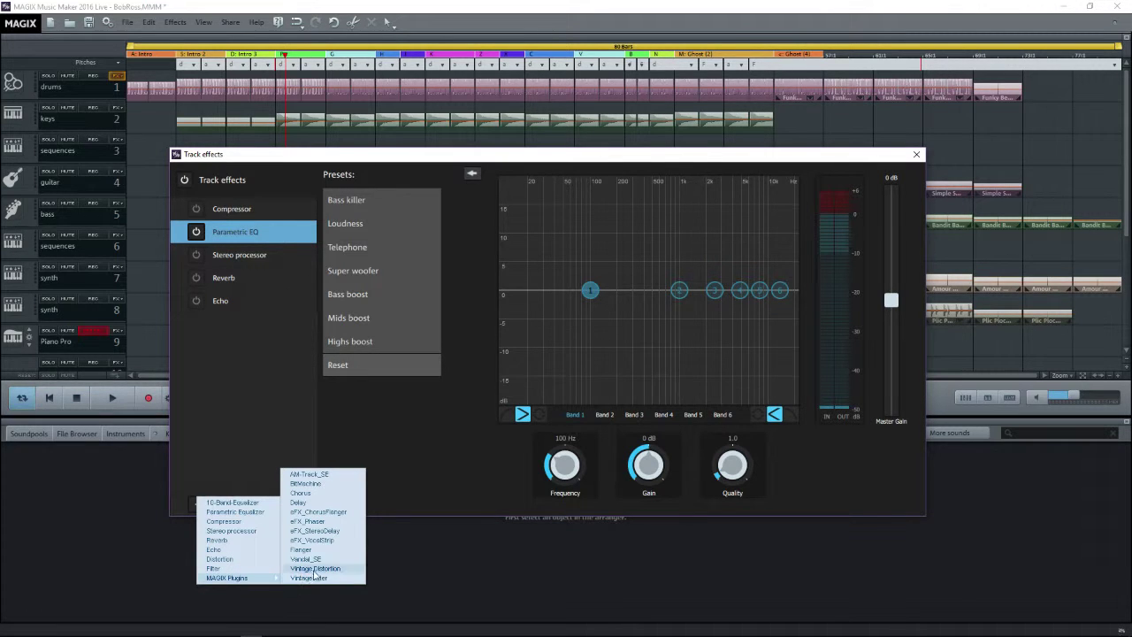
{"action": "left_click", "coordinate": [310, 521]}
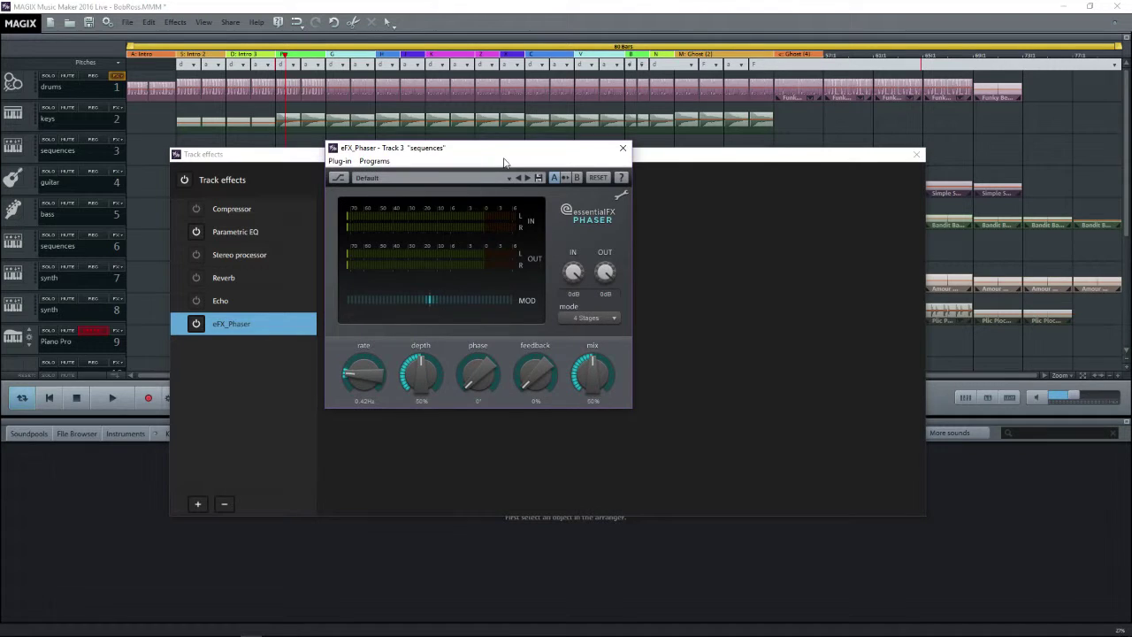
{"action": "left_click_drag", "start_coordinate": [502, 159], "coordinate": [524, 237]}
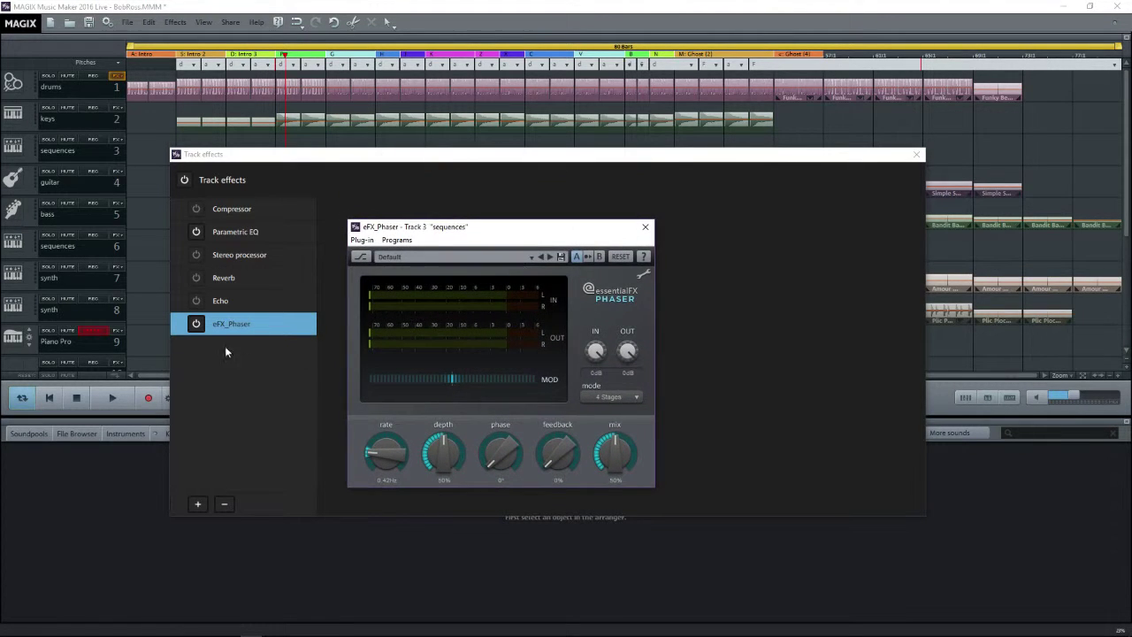
Step: Start playback, raise the Phaser's rate, and arrange the effects windows so the sequences track is uncovered
{"action": "left_click", "coordinate": [112, 397]}
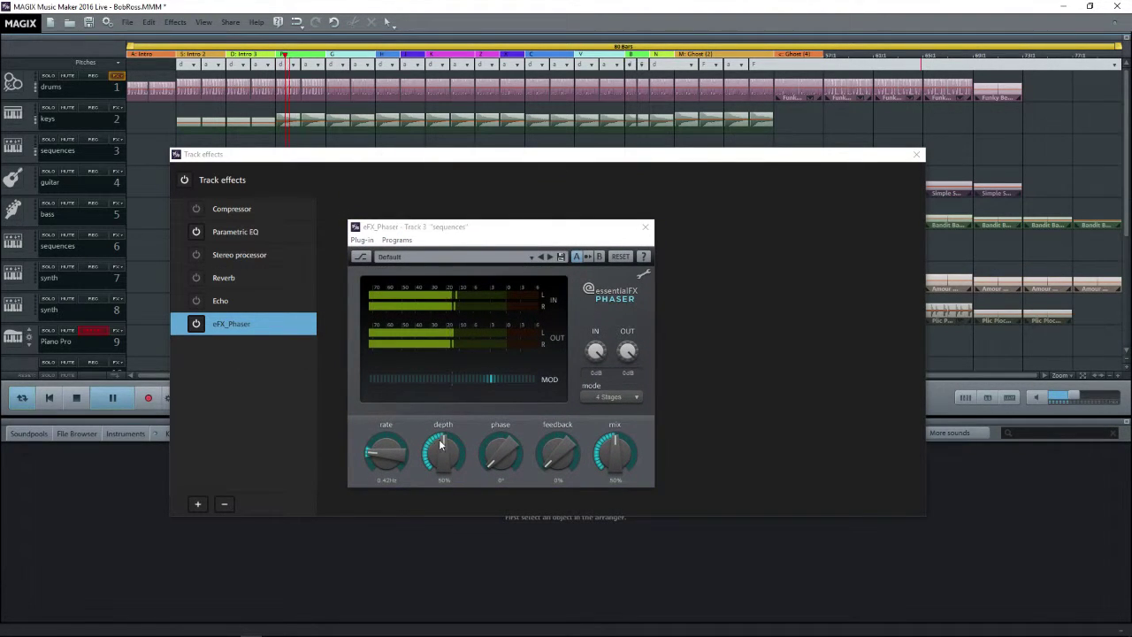
{"action": "left_click_drag", "start_coordinate": [401, 453], "coordinate": [394, 447]}
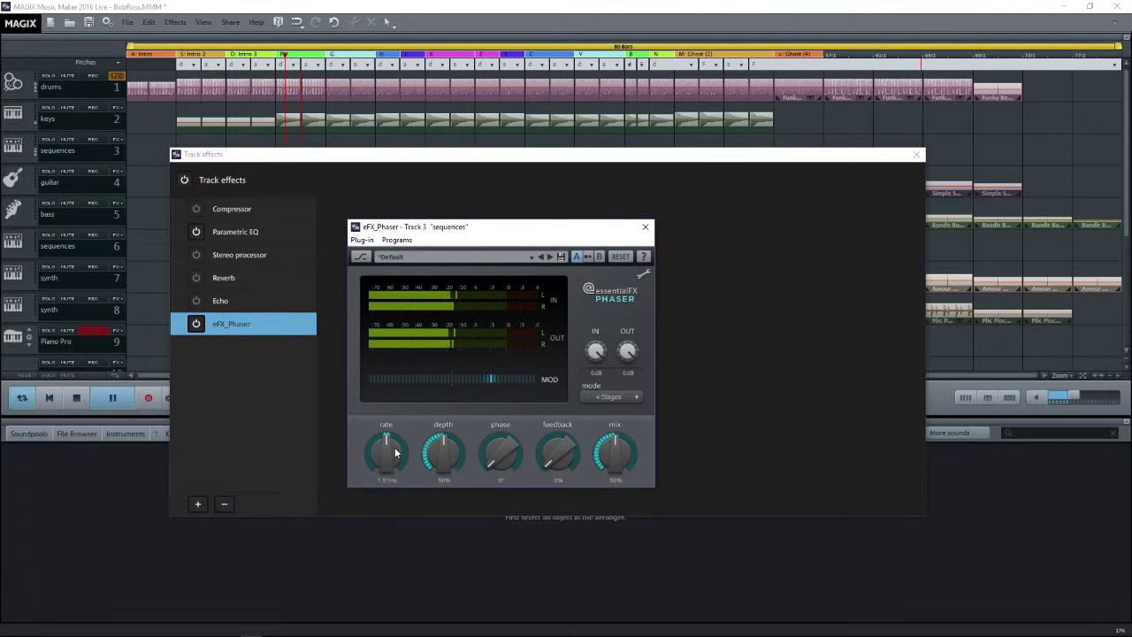
{"action": "left_click", "coordinate": [343, 393]}
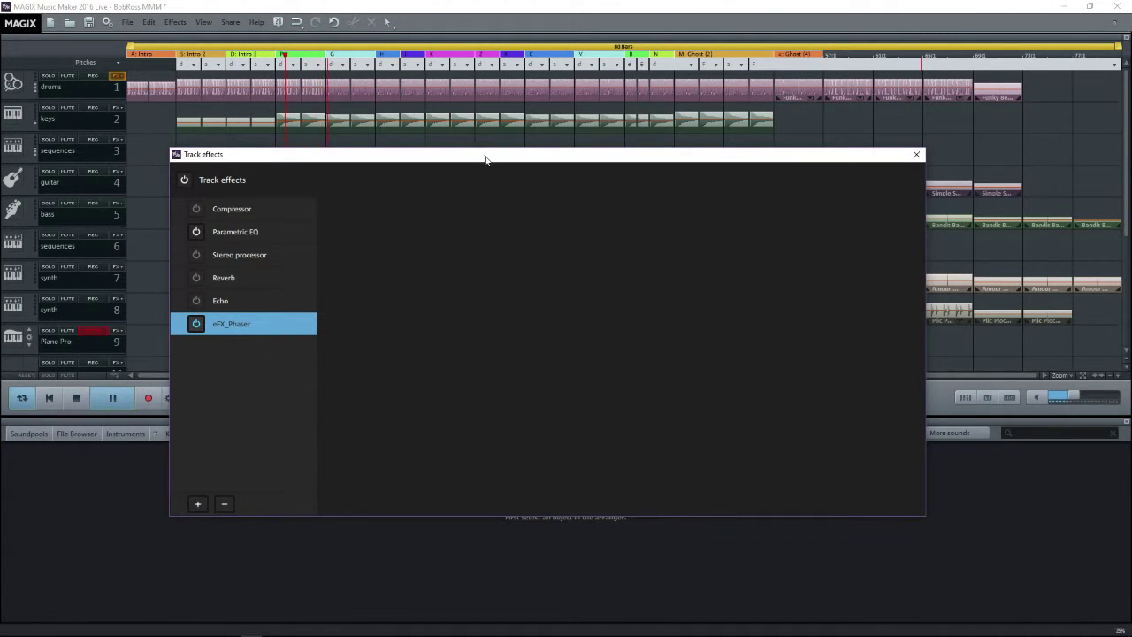
{"action": "left_click_drag", "start_coordinate": [485, 160], "coordinate": [492, 300]}
{"action": "left_click", "coordinate": [501, 233]}
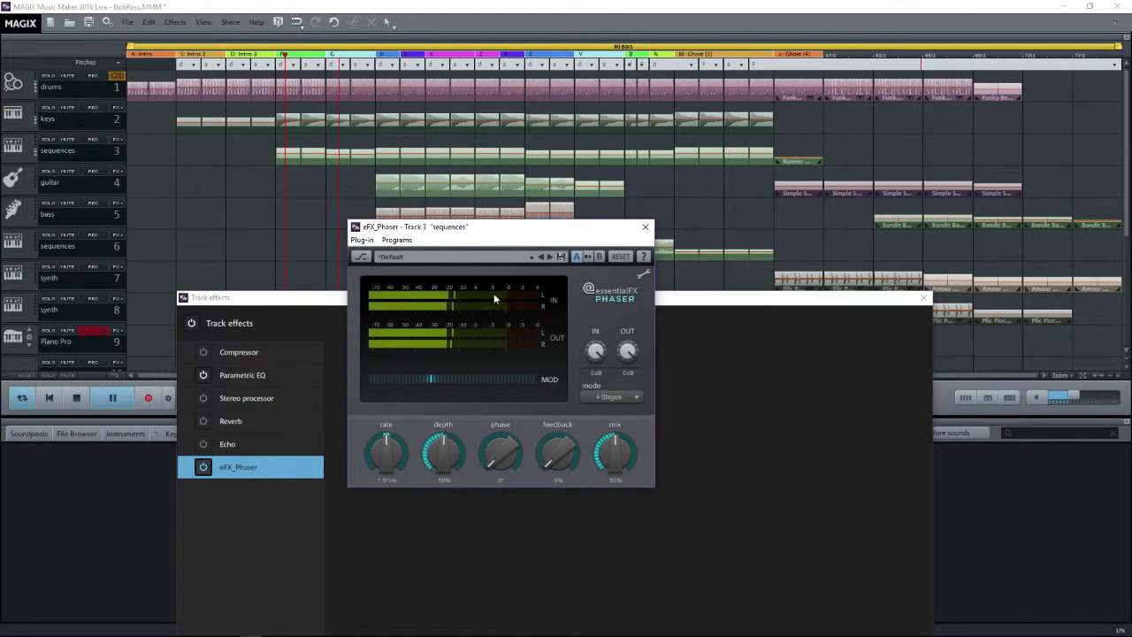
Step: Raise the Phaser's phase, feedback to about 50% and rate, and lower its input gain to -4.44 dB
{"action": "left_click_drag", "start_coordinate": [518, 456], "coordinate": [558, 442]}
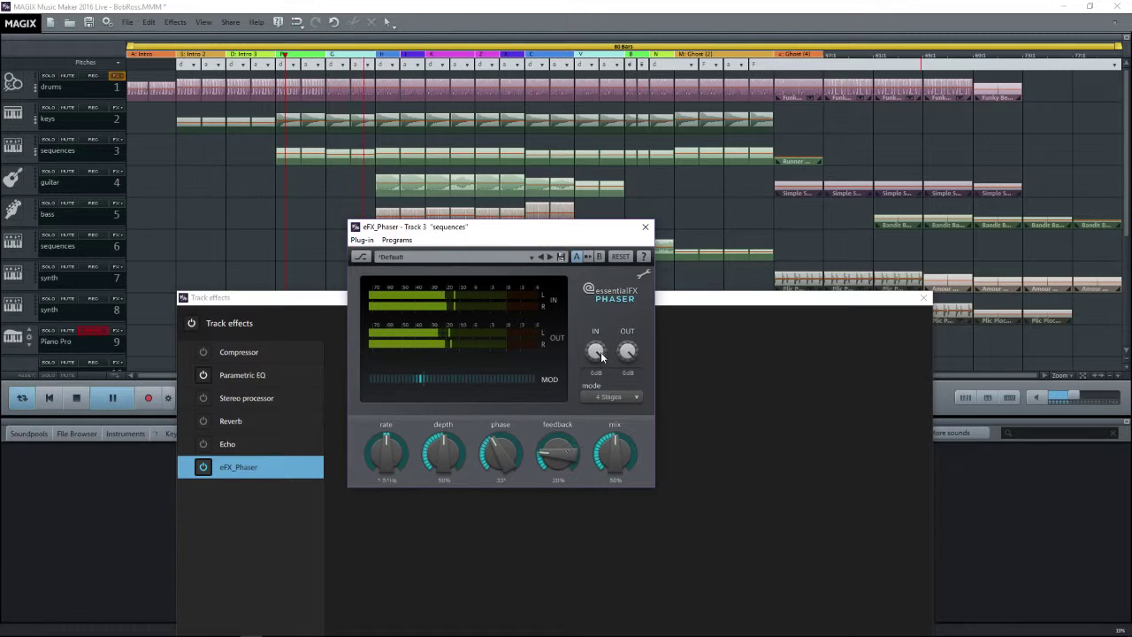
{"action": "left_click_drag", "start_coordinate": [602, 355], "coordinate": [602, 370]}
{"action": "left_click_drag", "start_coordinate": [611, 447], "coordinate": [606, 445]}
{"action": "left_click_drag", "start_coordinate": [595, 365], "coordinate": [596, 358]}
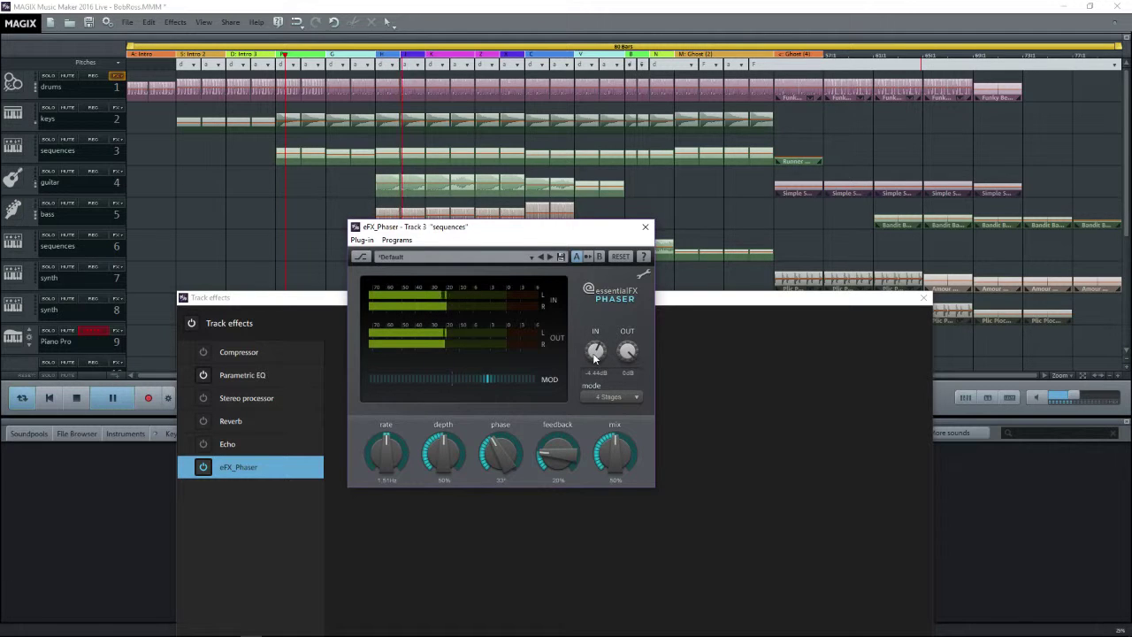
{"action": "left_click_drag", "start_coordinate": [559, 462], "coordinate": [497, 447]}
{"action": "left_click_drag", "start_coordinate": [375, 462], "coordinate": [374, 452]}
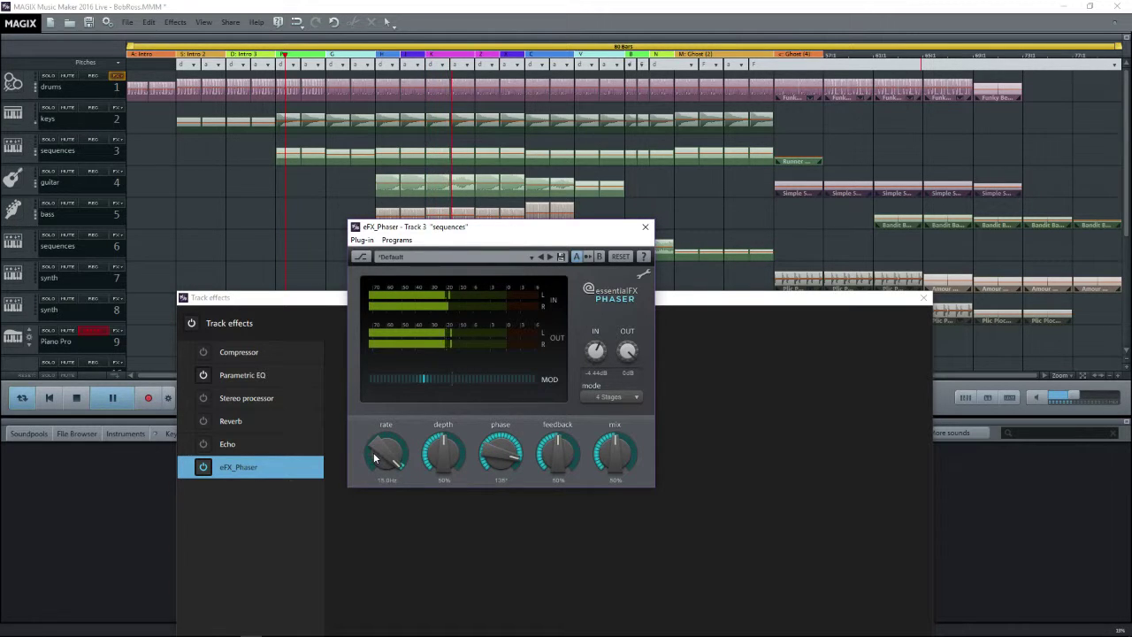
Step: Look over the Phaser's stage modes and load its Fast Vibrato preset
{"action": "left_click", "coordinate": [609, 397]}
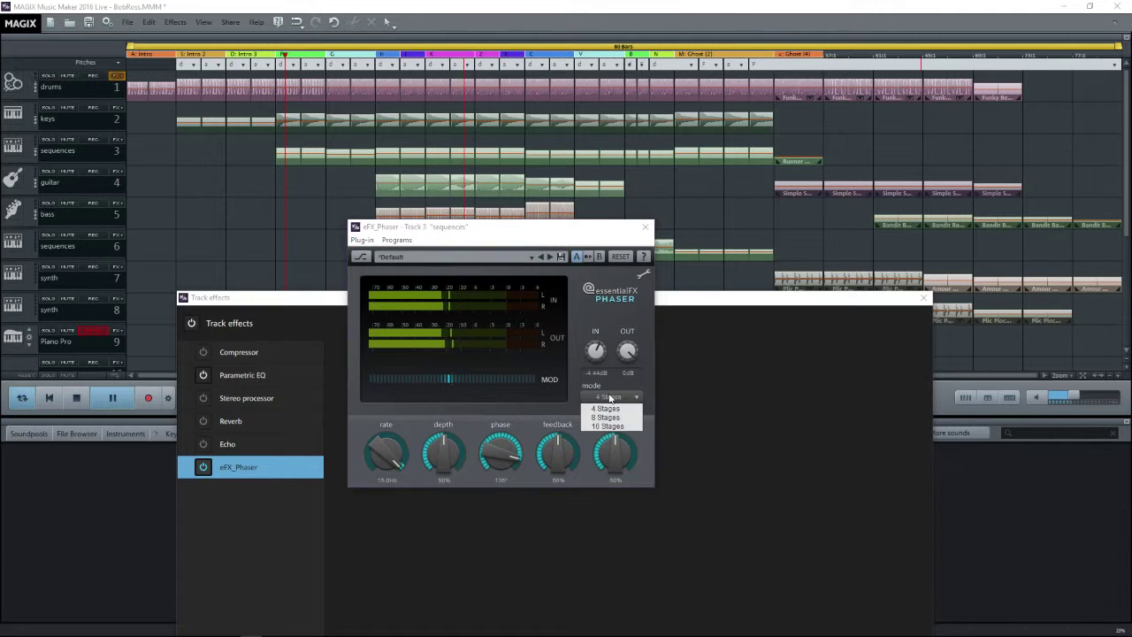
{"action": "left_click", "coordinate": [609, 398]}
{"action": "left_click", "coordinate": [589, 449]}
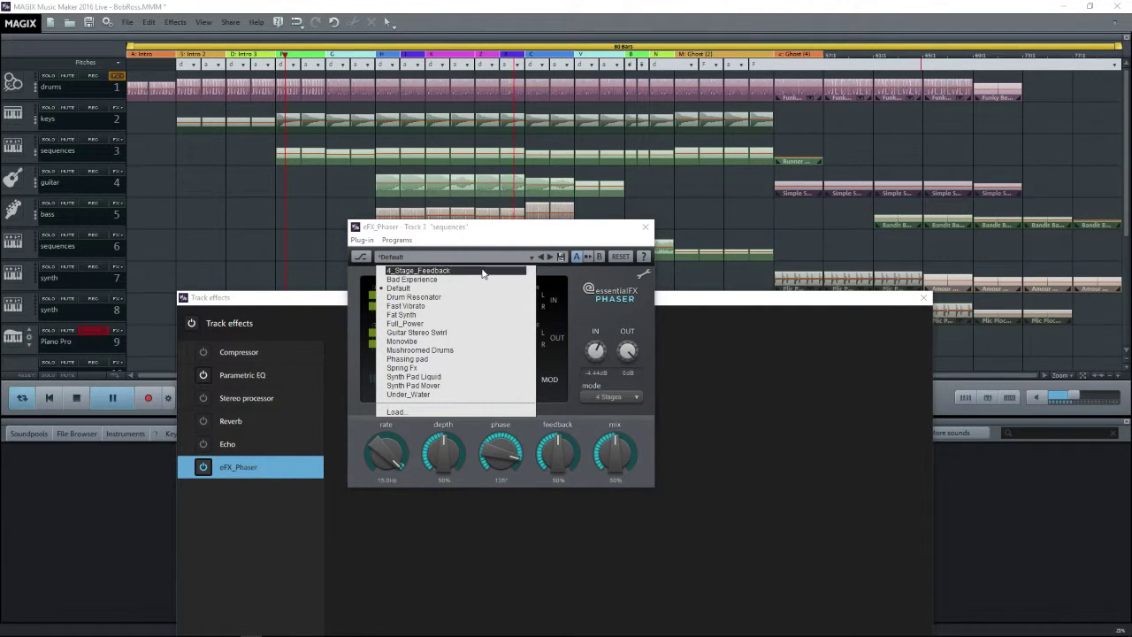
{"action": "left_click", "coordinate": [434, 306]}
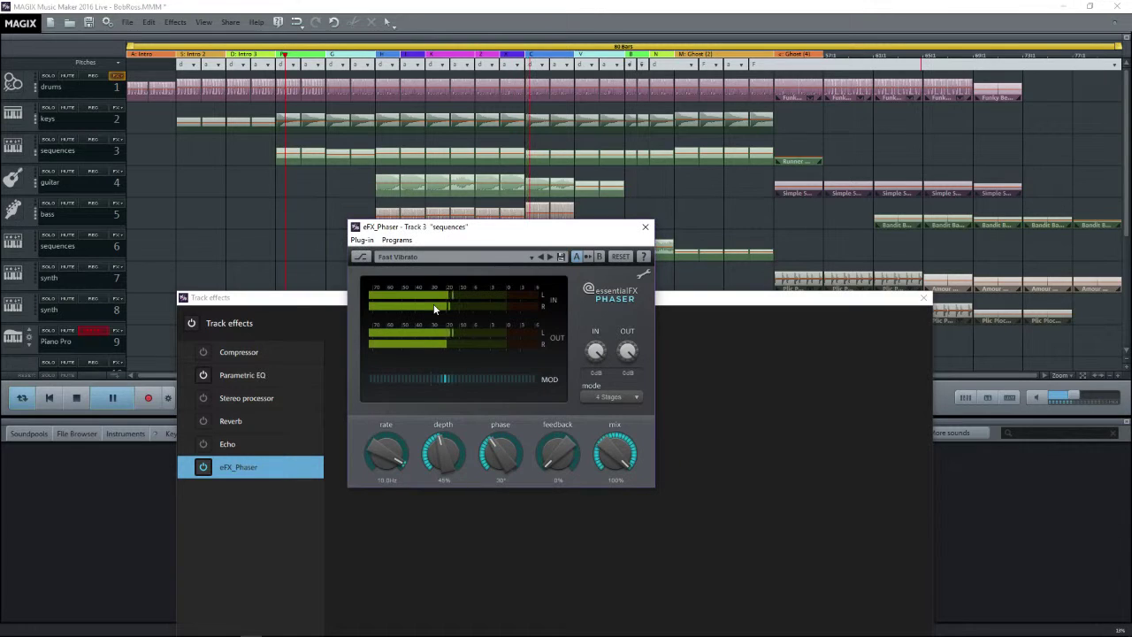
Step: Solo the sequences track, raise the Phaser's phase to about 74° and lower its rate to about 0.10 Hz
{"action": "left_click", "coordinate": [48, 140]}
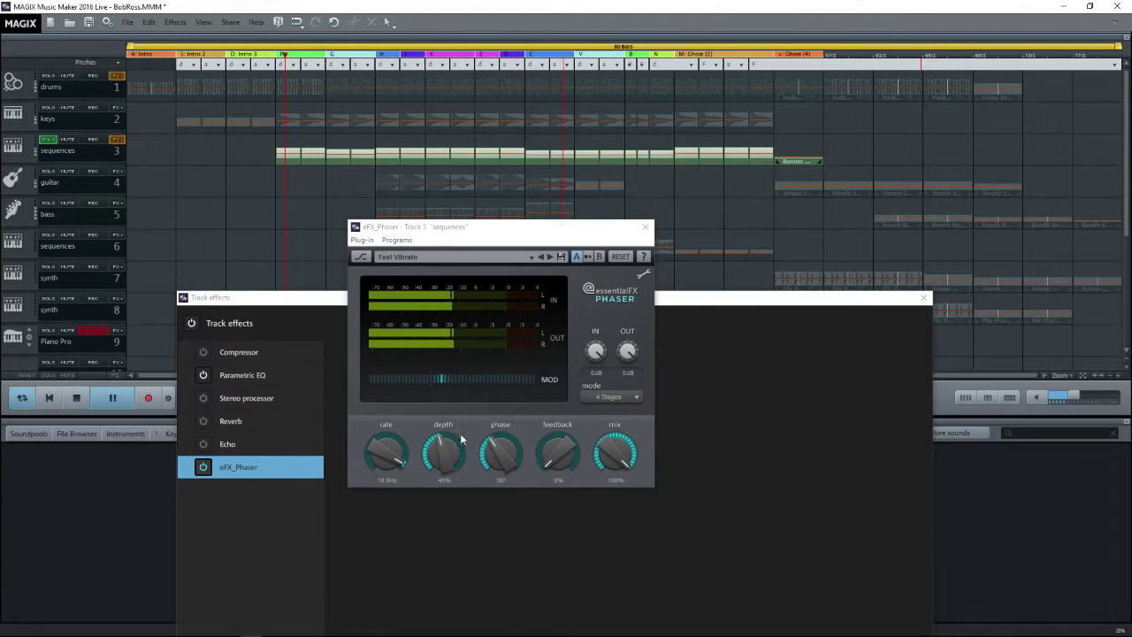
{"action": "left_click_drag", "start_coordinate": [501, 455], "coordinate": [501, 423]}
{"action": "scroll", "coordinate": [390, 457], "scroll_direction": "down", "scroll_amount": 10}
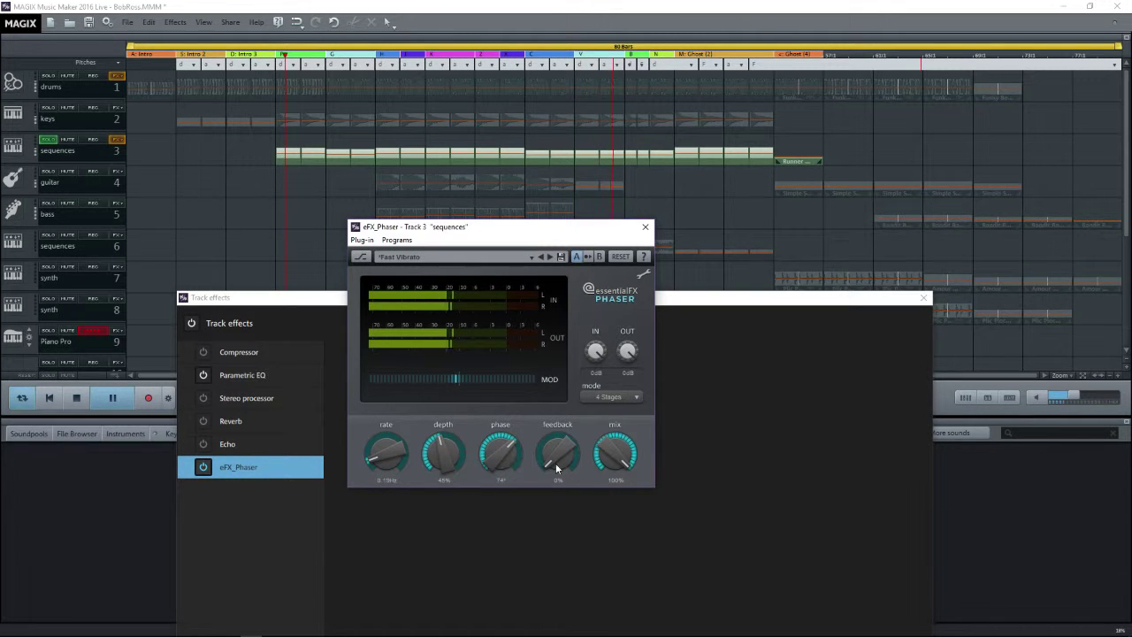
Step: Load the Phaser's Monovibe preset and sweep the mix down to 0%, up to 100% and back towards the middle
{"action": "left_click", "coordinate": [532, 257]}
{"action": "left_click", "coordinate": [466, 342]}
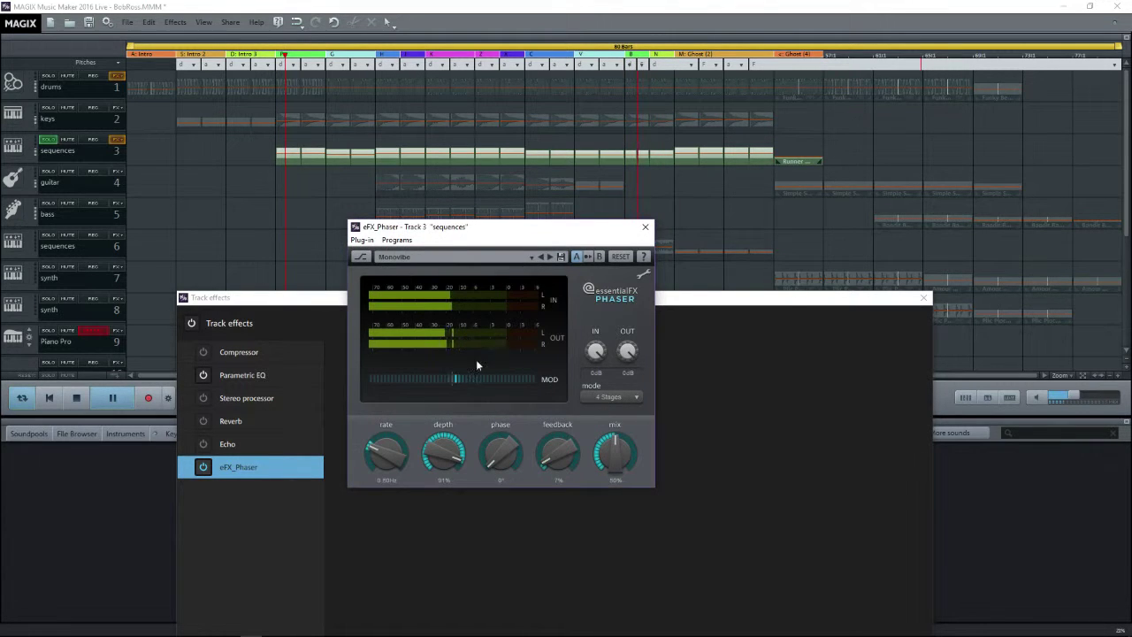
{"action": "left_click", "coordinate": [530, 257]}
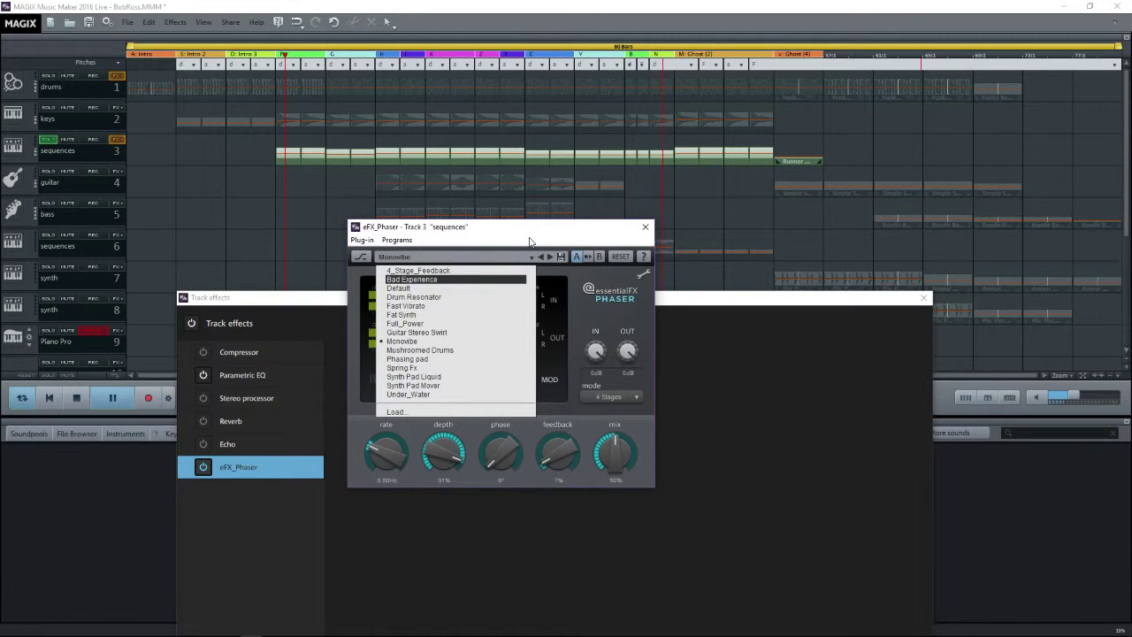
{"action": "left_click", "coordinate": [580, 302]}
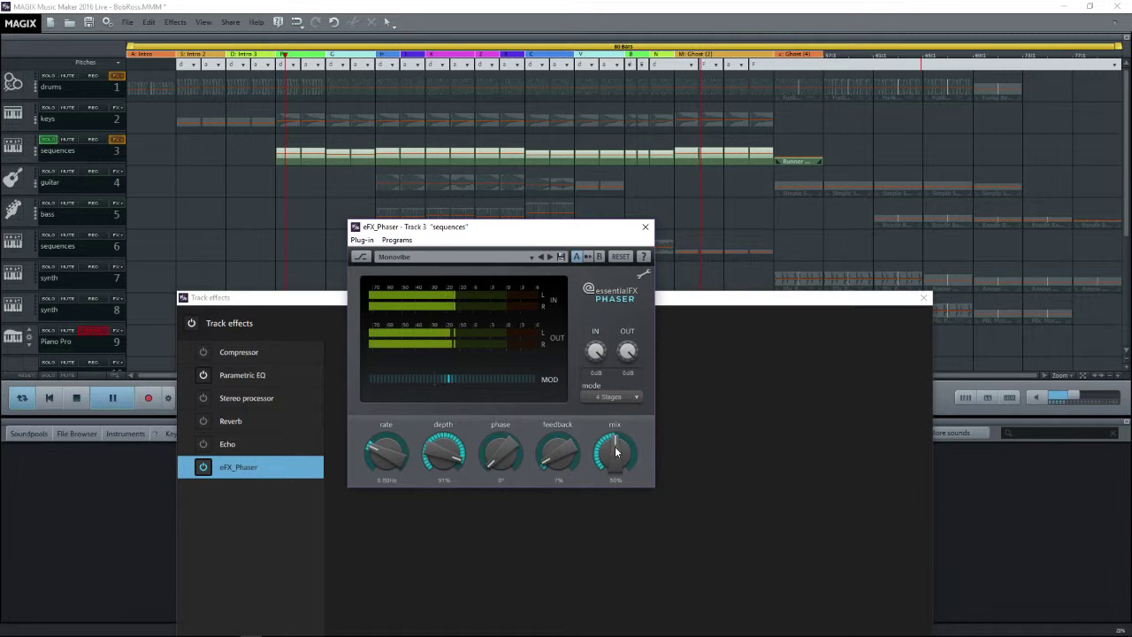
{"action": "left_click_drag", "start_coordinate": [616, 454], "coordinate": [617, 495]}
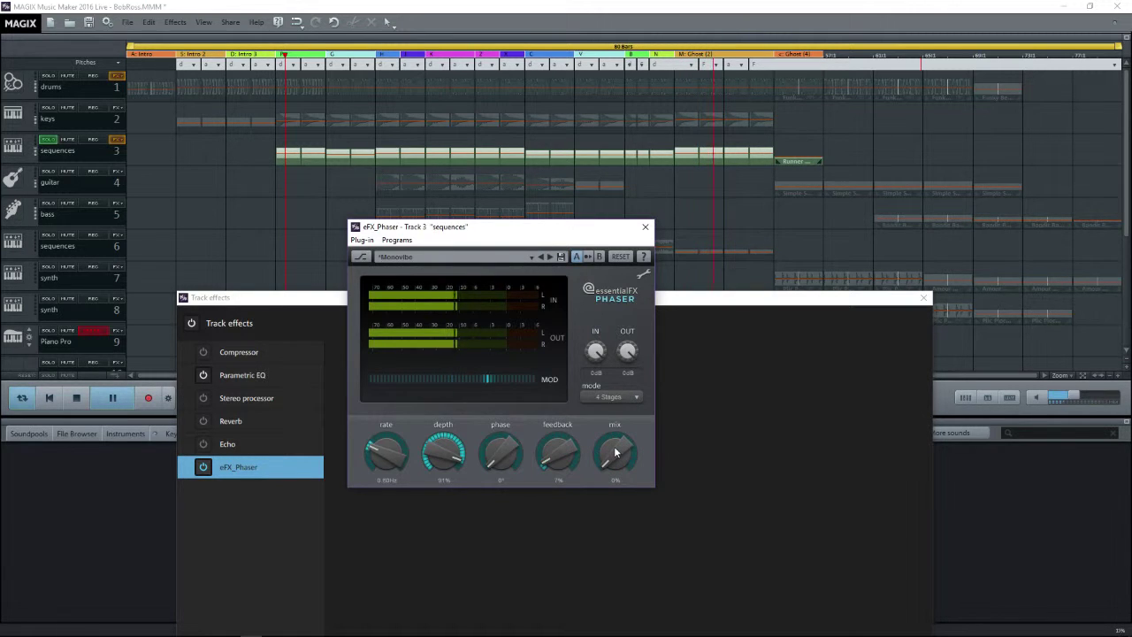
{"action": "left_click_drag", "start_coordinate": [617, 454], "coordinate": [617, 413]}
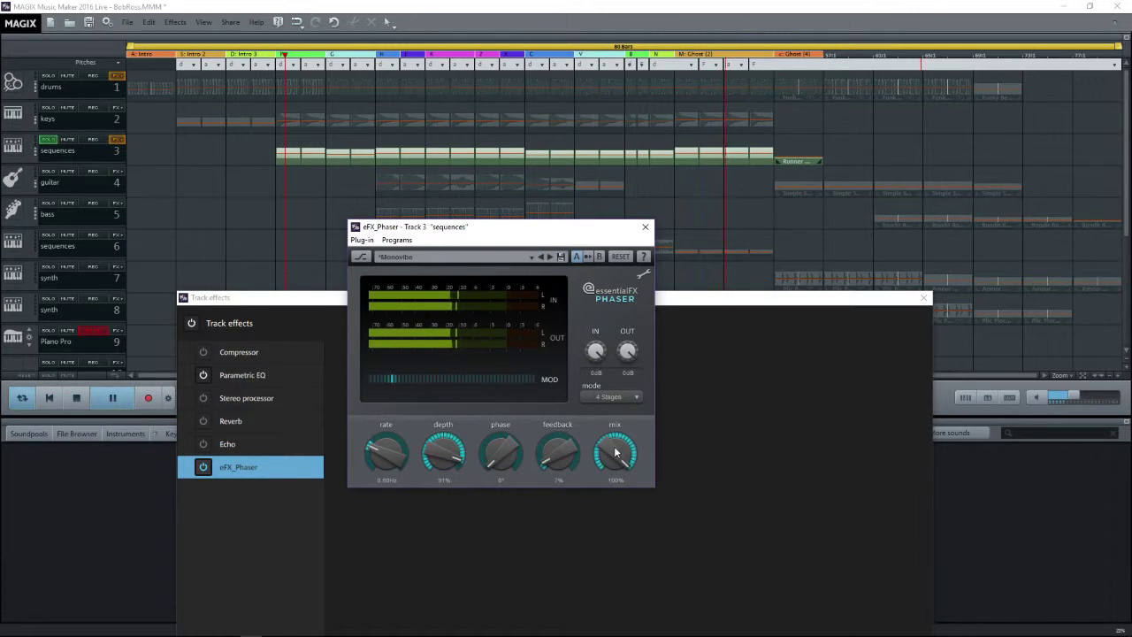
{"action": "left_click_drag", "start_coordinate": [617, 454], "coordinate": [616, 504]}
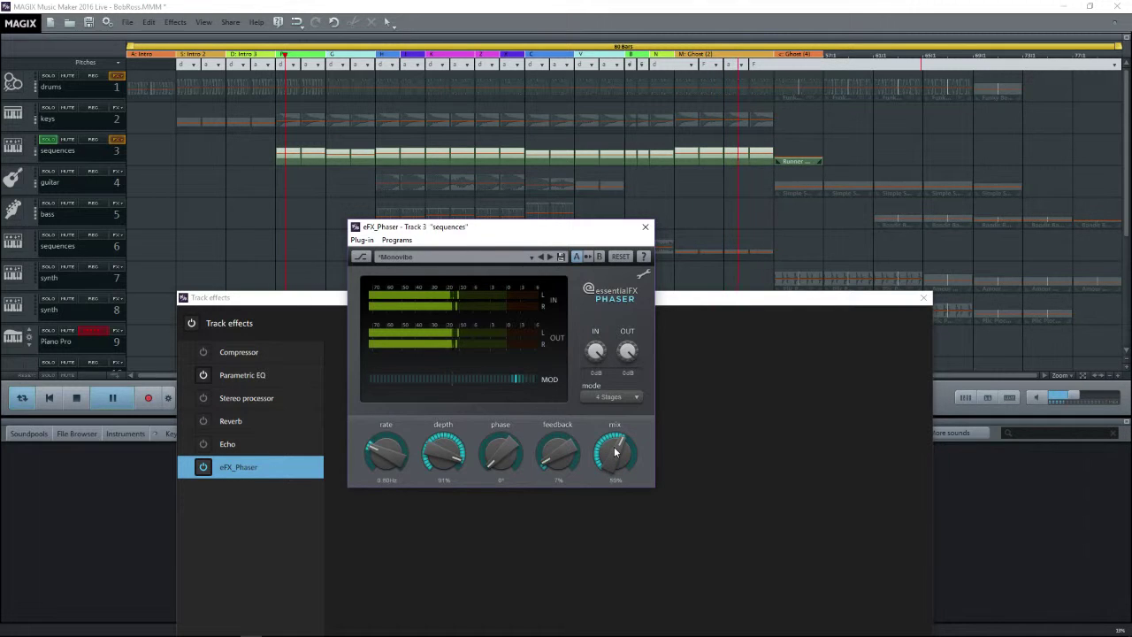
Step: Set the Monovibe preset's phase to about 45° and feedback to about 17%, and raise its rate
{"action": "left_click_drag", "start_coordinate": [506, 467], "coordinate": [556, 449]}
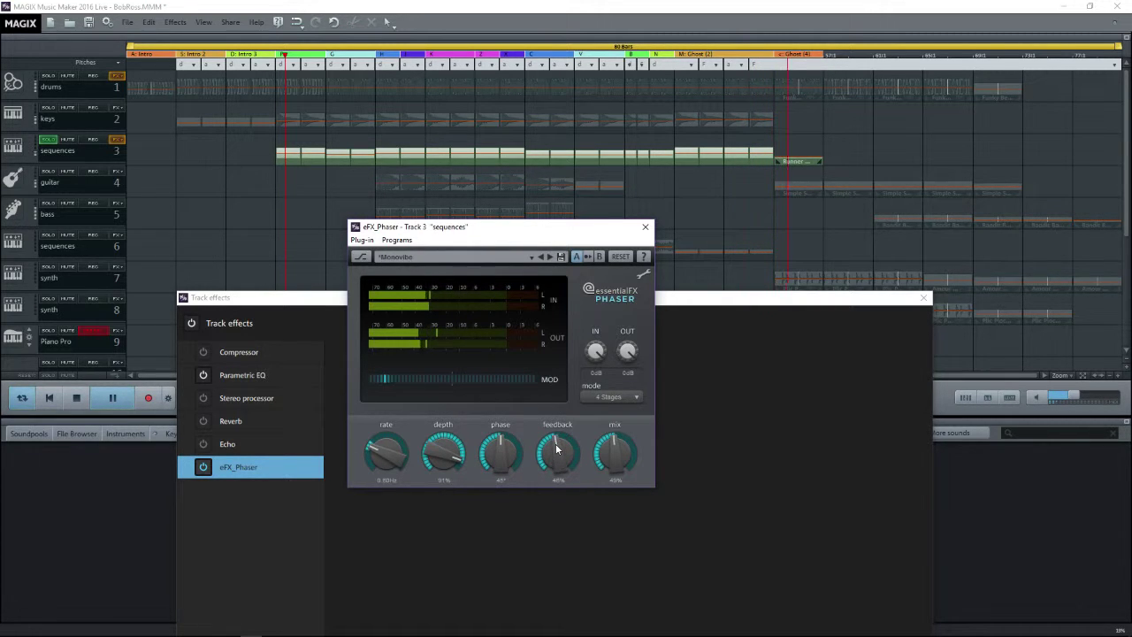
{"action": "left_click_drag", "start_coordinate": [556, 444], "coordinate": [557, 450]}
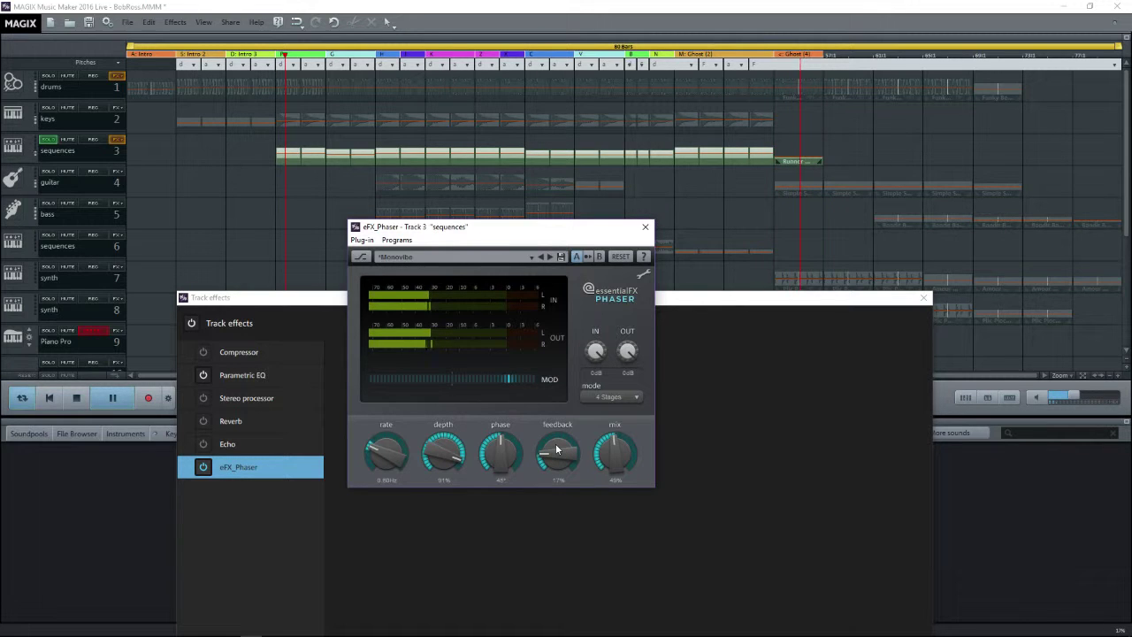
{"action": "left_click_drag", "start_coordinate": [404, 453], "coordinate": [400, 445]}
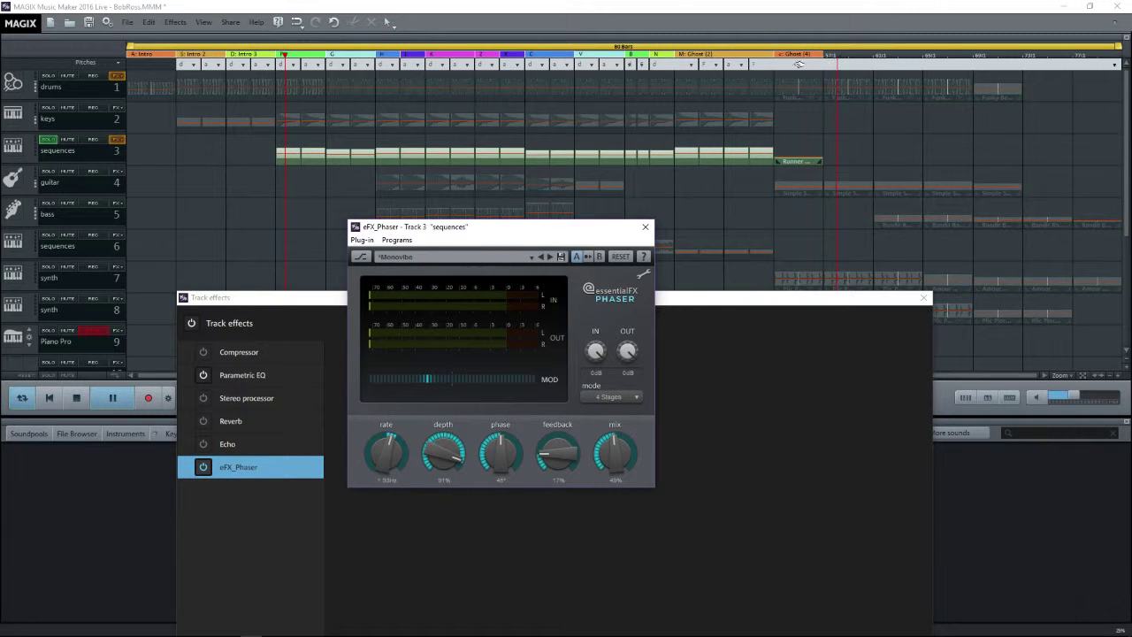
Step: Return playback to the song's start and load the Fat Synth preset in the Phaser
{"action": "left_click", "coordinate": [49, 400]}
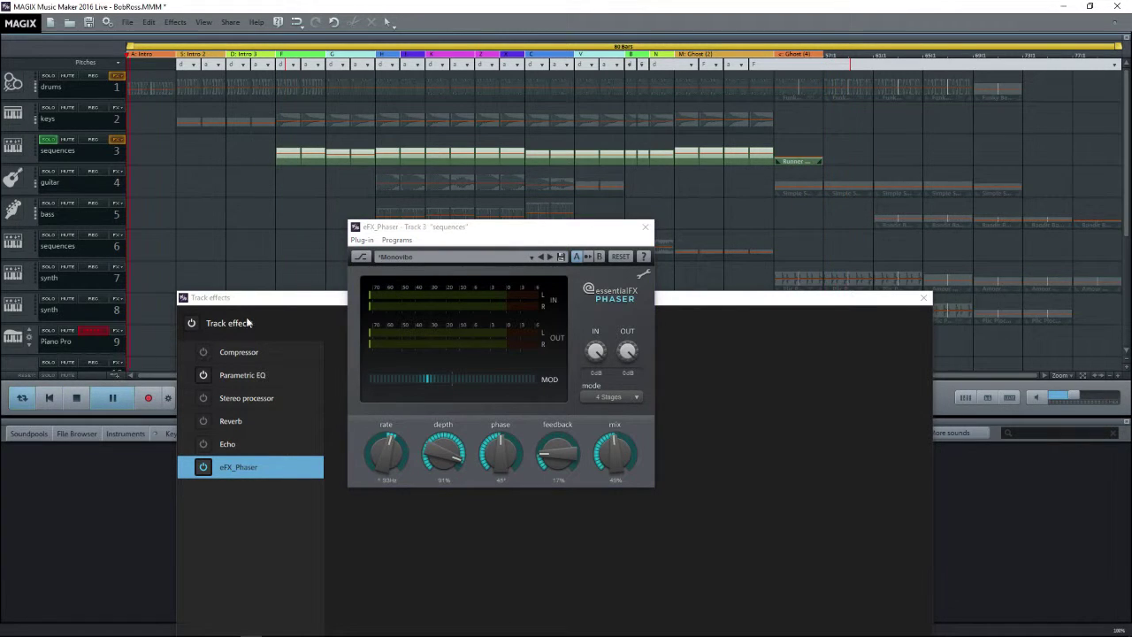
{"action": "left_click", "coordinate": [504, 258]}
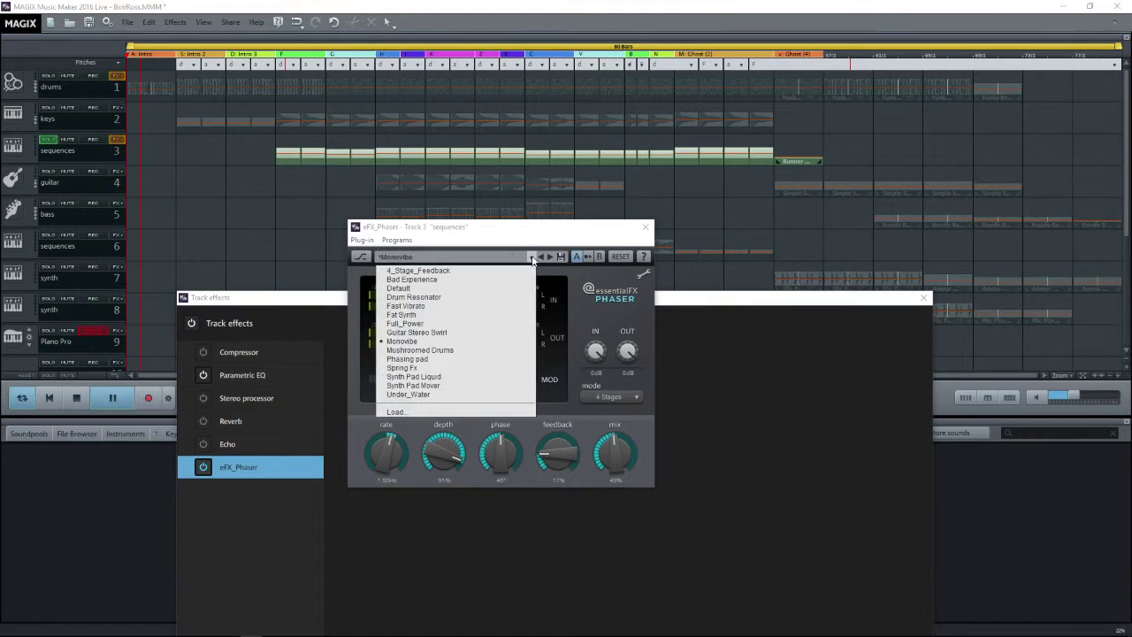
{"action": "left_click", "coordinate": [443, 315]}
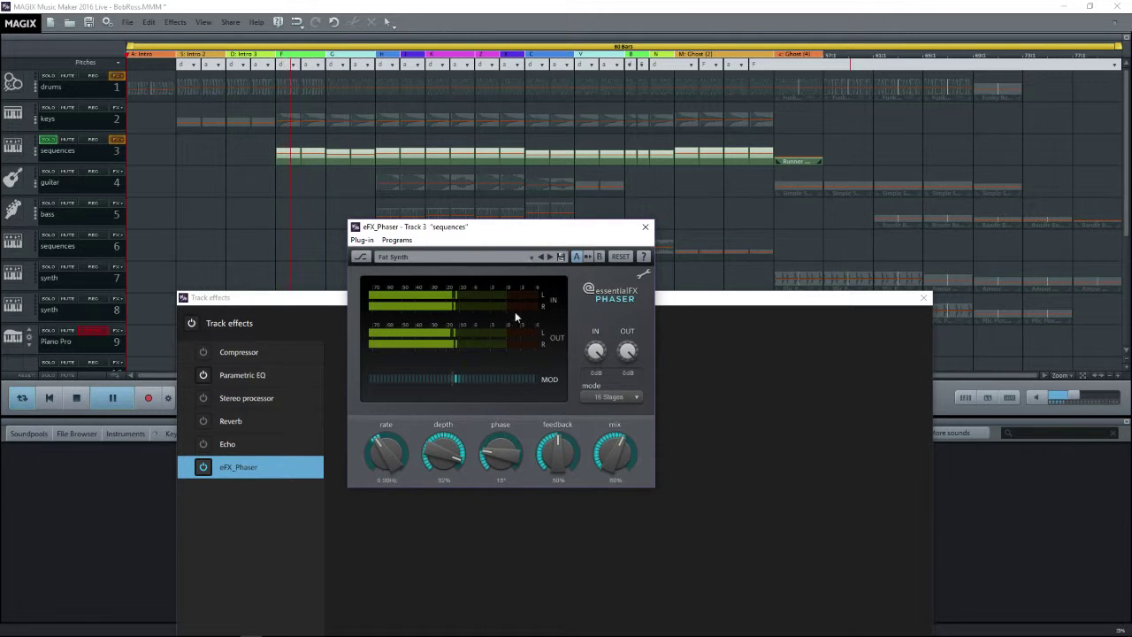
Step: Lower the Fat Synth preset's depth to about 62% and rate to 0.01 Hz, and raise its phase to about 60°
{"action": "scroll", "coordinate": [429, 456], "scroll_direction": "down", "scroll_amount": 3}
{"action": "scroll", "coordinate": [388, 456], "scroll_direction": "down", "scroll_amount": 3}
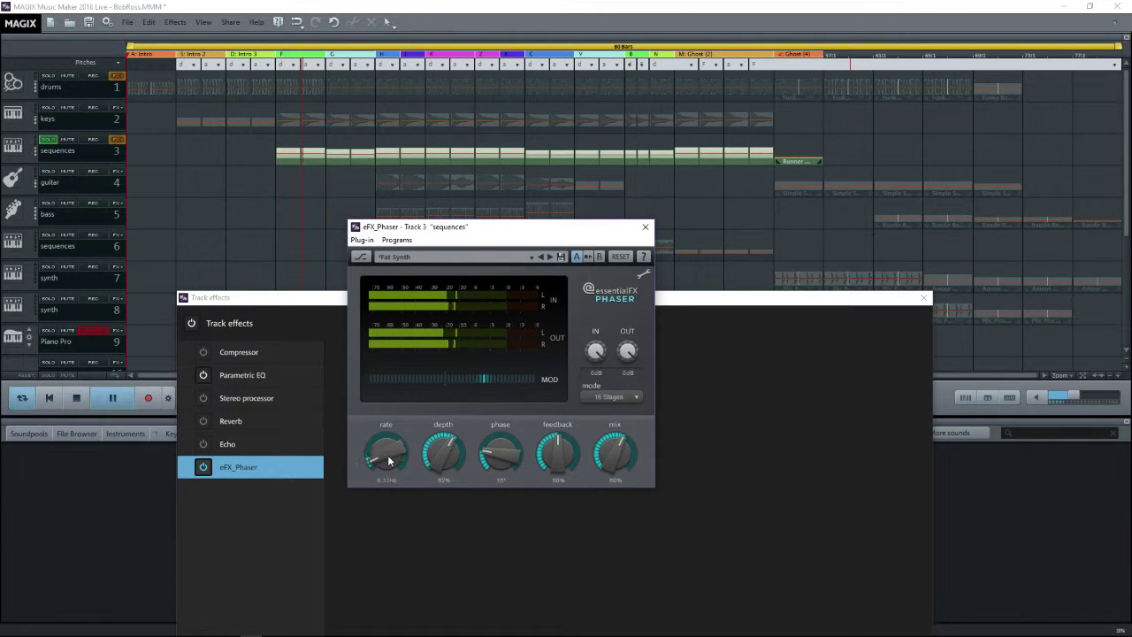
{"action": "scroll", "coordinate": [387, 455], "scroll_direction": "down", "scroll_amount": 2}
{"action": "scroll", "coordinate": [510, 444], "scroll_direction": "up", "scroll_amount": 3}
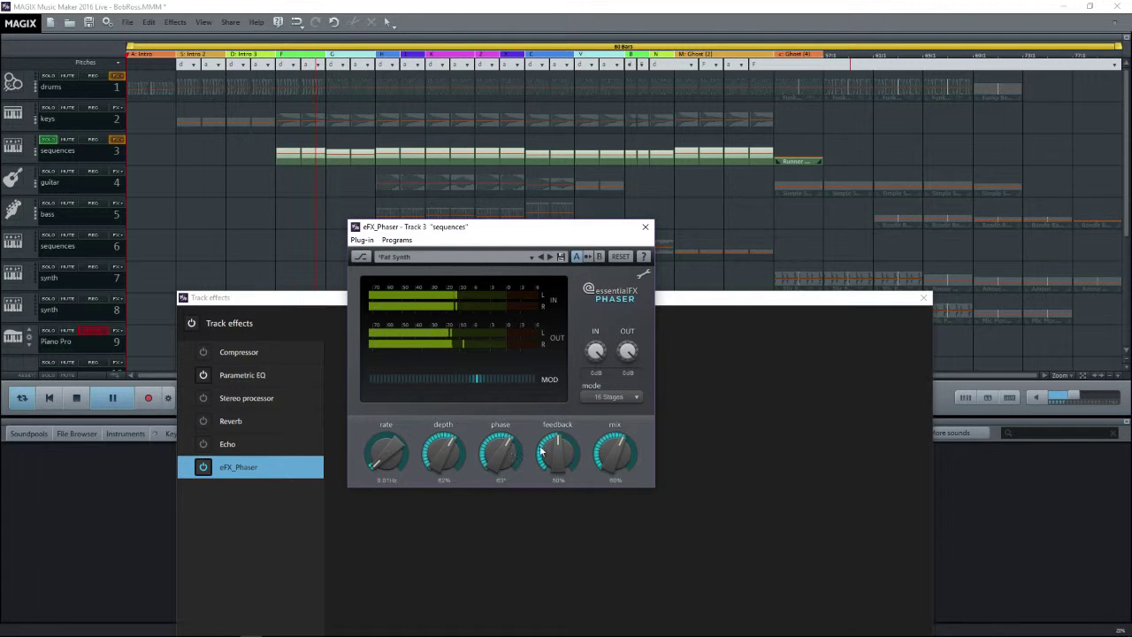
Step: Raise the Fat Synth preset's feedback to about 70% and its mix to about 80%
{"action": "scroll", "coordinate": [541, 453], "scroll_direction": "up", "scroll_amount": 2}
{"action": "scroll", "coordinate": [623, 454], "scroll_direction": "up", "scroll_amount": 1}
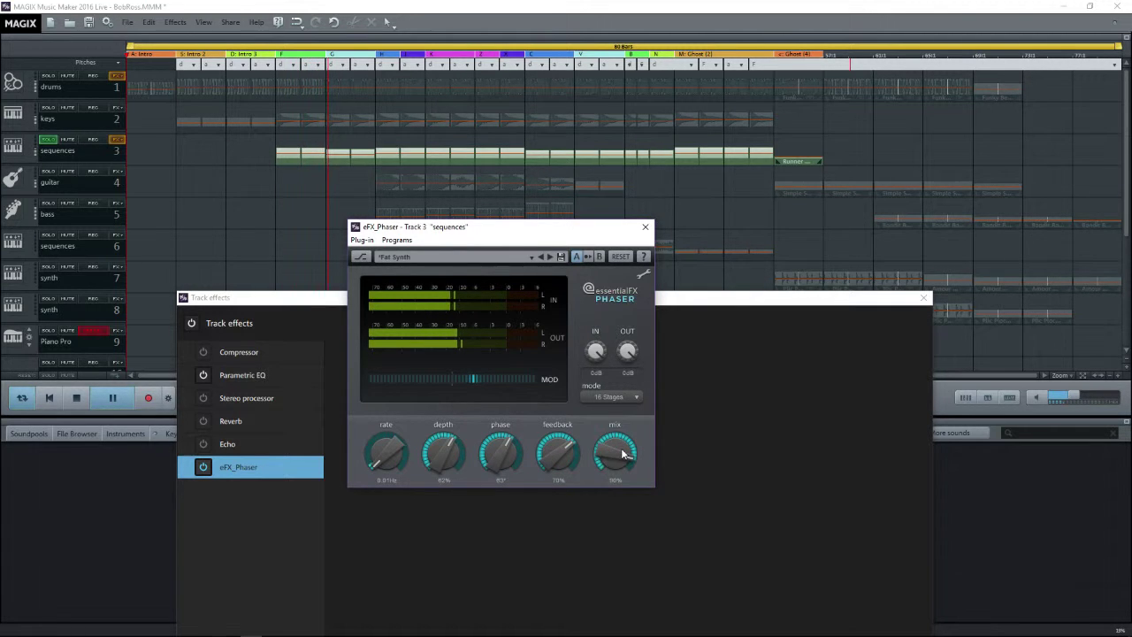
{"action": "scroll", "coordinate": [623, 454], "scroll_direction": "down", "scroll_amount": 8}
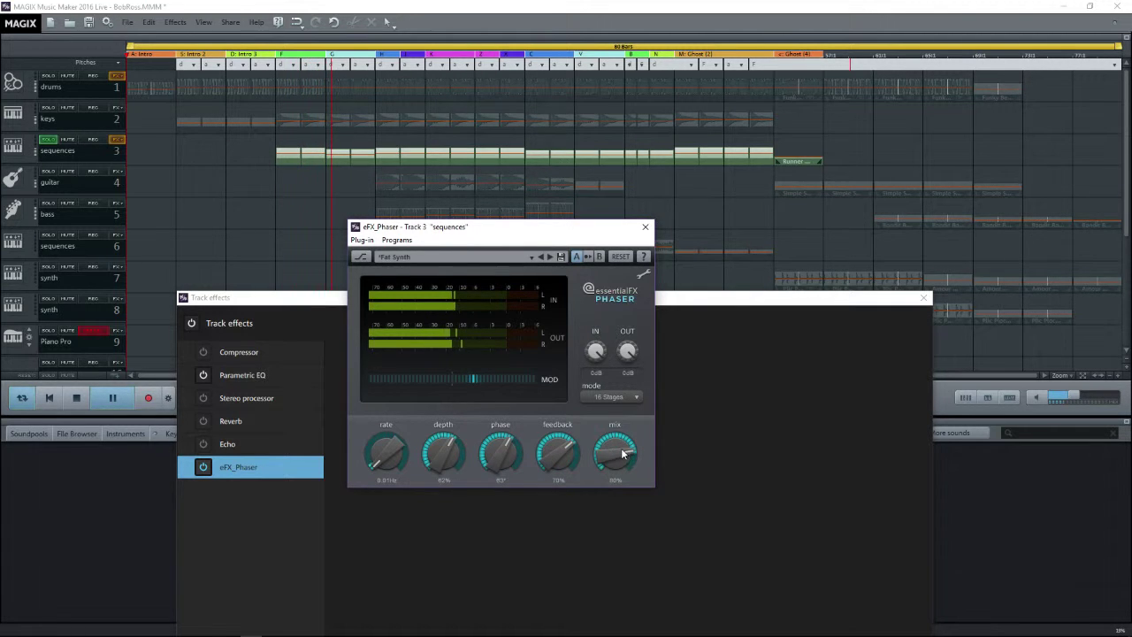
Step: Close the Phaser's plug-in window and activate the Stereo processor in the sequences track's effects
{"action": "left_click", "coordinate": [197, 475]}
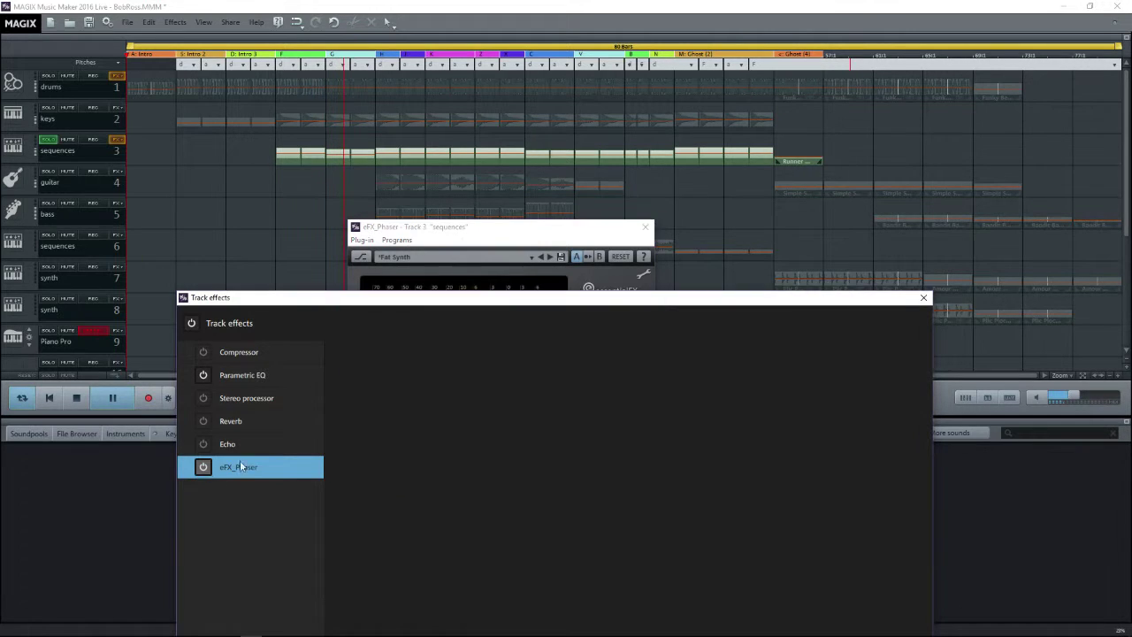
{"action": "left_click", "coordinate": [646, 228]}
{"action": "left_click_drag", "start_coordinate": [493, 302], "coordinate": [491, 222]}
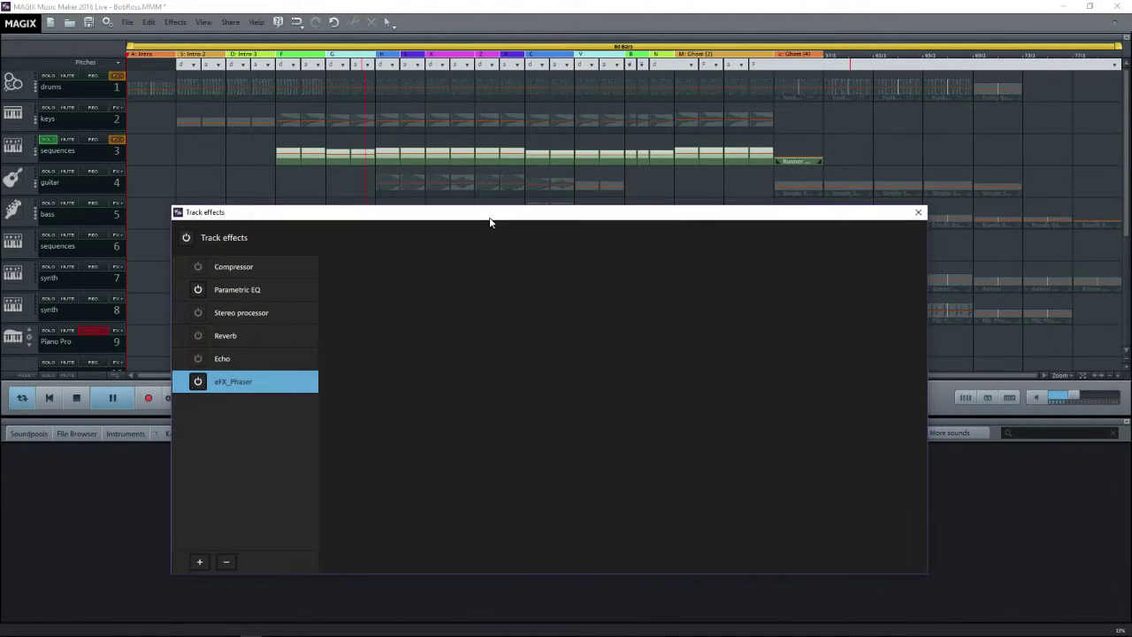
{"action": "left_click", "coordinate": [236, 311]}
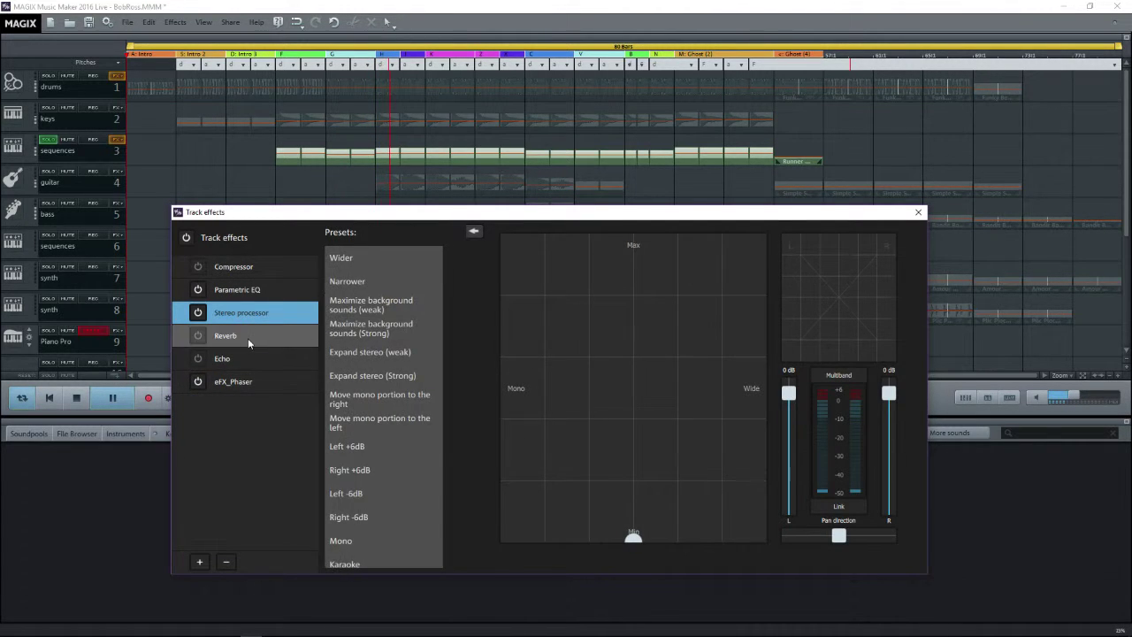
Step: Activate the sequences track's Reverb with the Keys: Stage reverb preset and close the track effects
{"action": "left_click", "coordinate": [247, 338]}
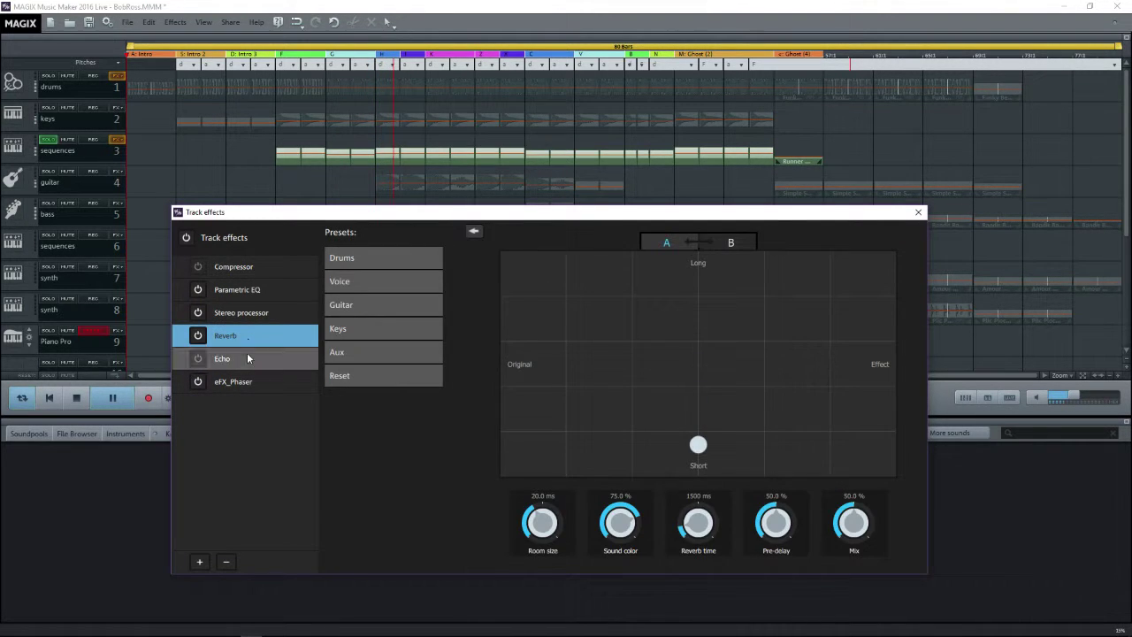
{"action": "left_click", "coordinate": [359, 331]}
{"action": "left_click", "coordinate": [380, 376]}
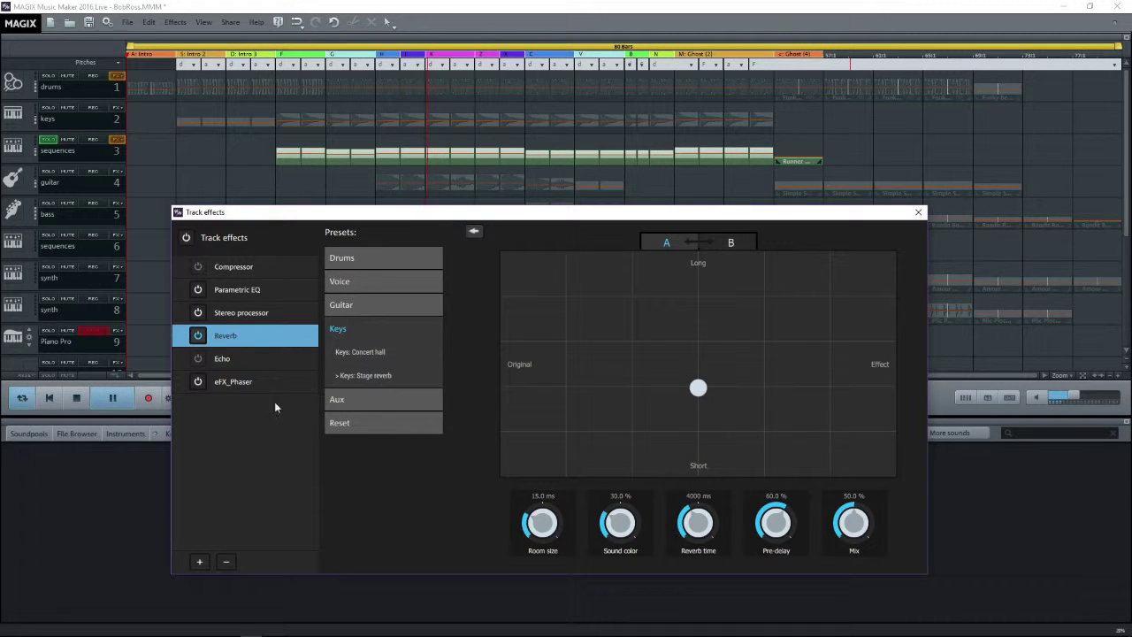
{"action": "left_click", "coordinate": [918, 212]}
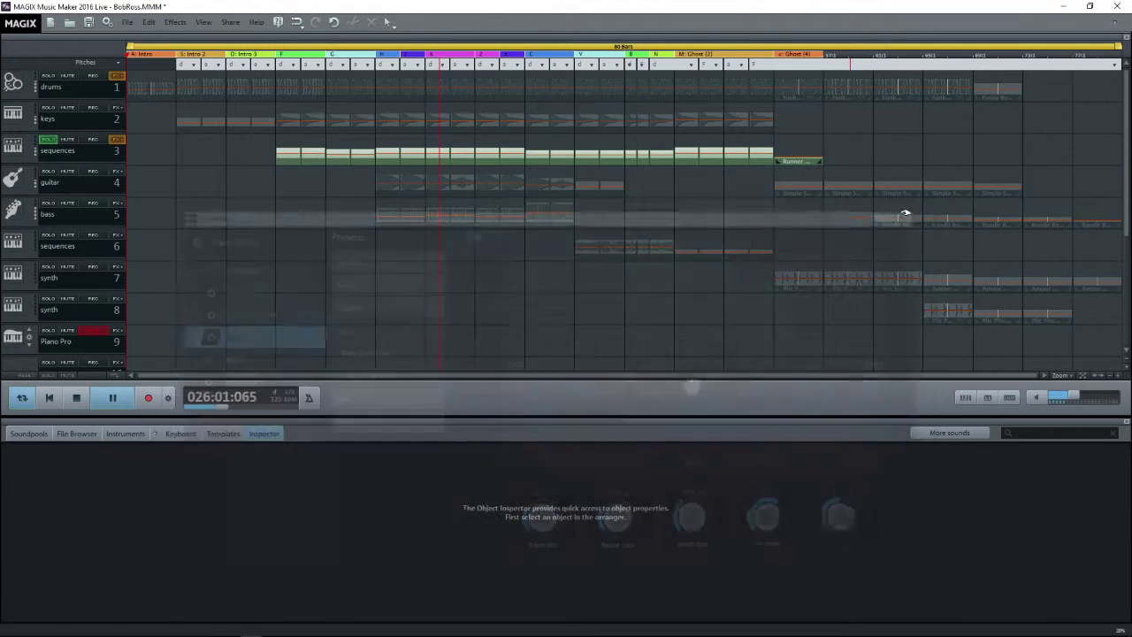
Step: Pause playback and take the sequences track on track 3 out of solo
{"action": "left_click", "coordinate": [115, 400]}
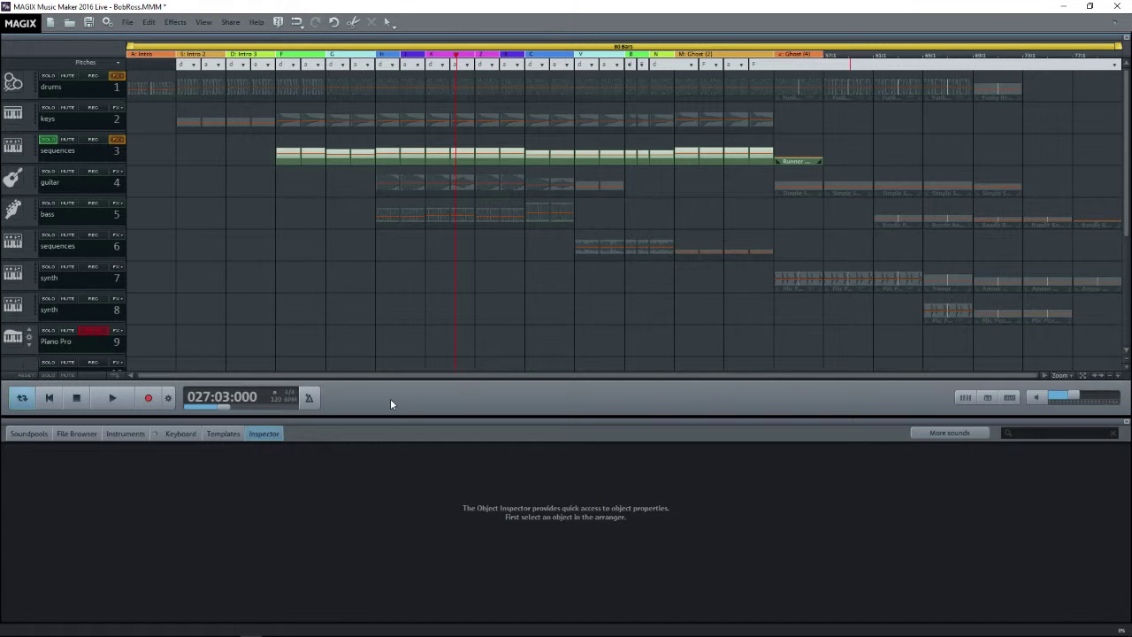
{"action": "left_click", "coordinate": [47, 139]}
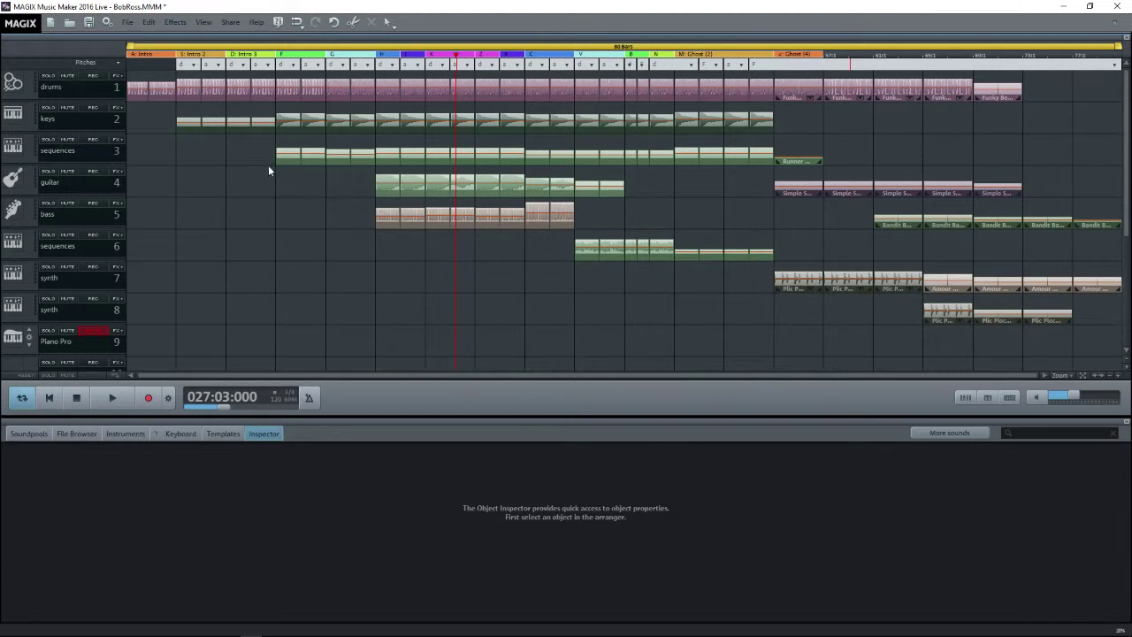
Step: Solo the guitar track, move the playback position to its first object at 021:01:000, and take the track out of solo
{"action": "left_click", "coordinate": [48, 173]}
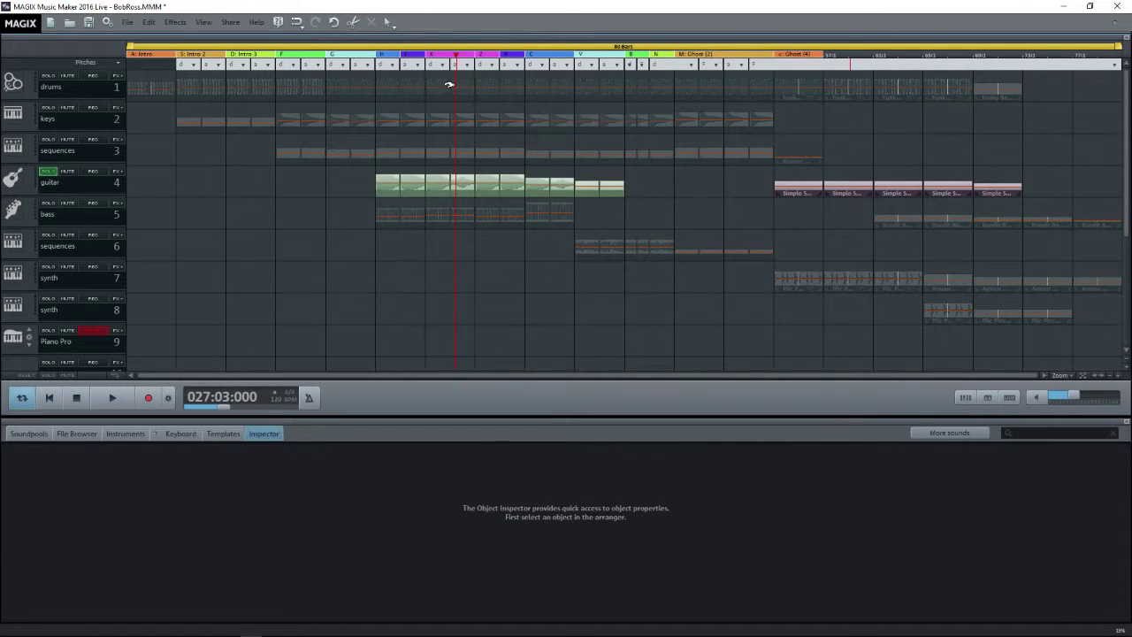
{"action": "left_click_drag", "start_coordinate": [458, 58], "coordinate": [376, 63]}
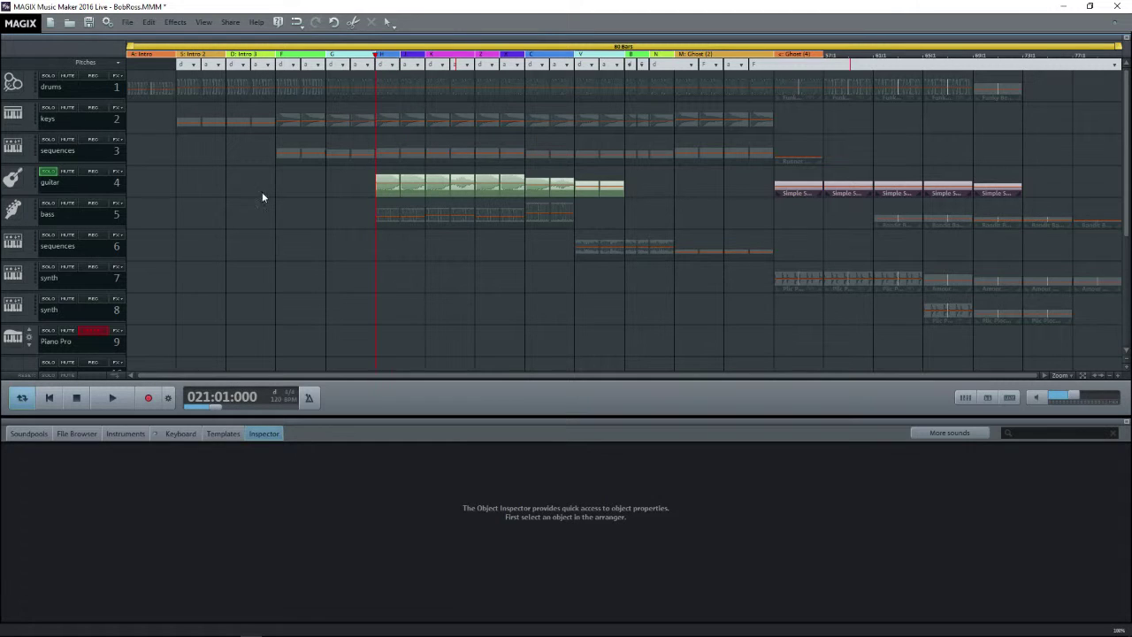
{"action": "left_click", "coordinate": [48, 172]}
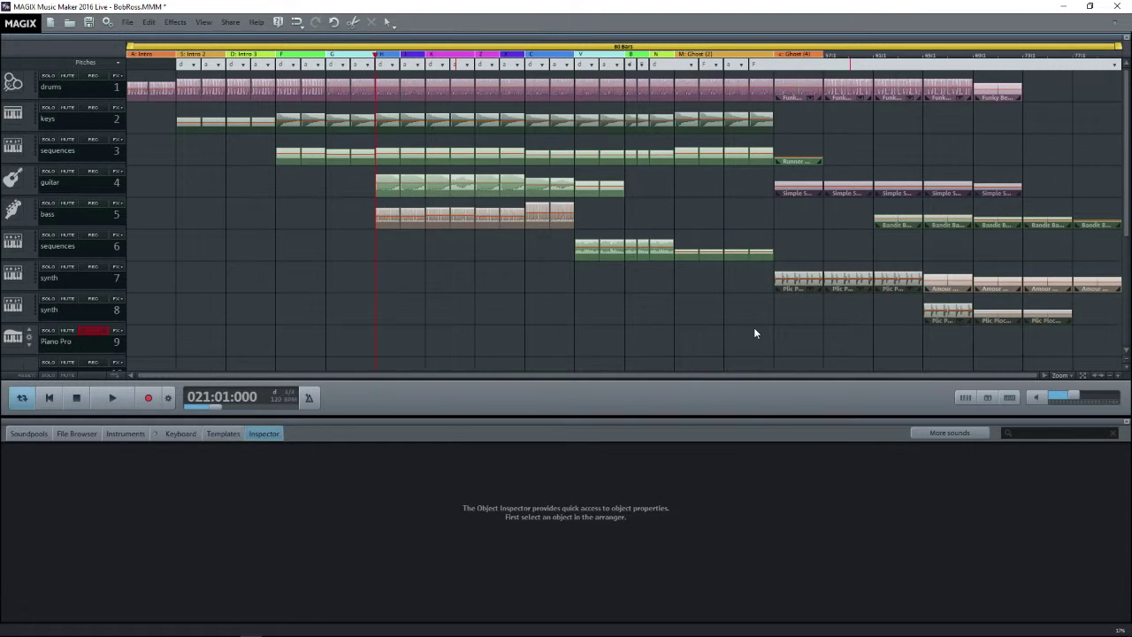